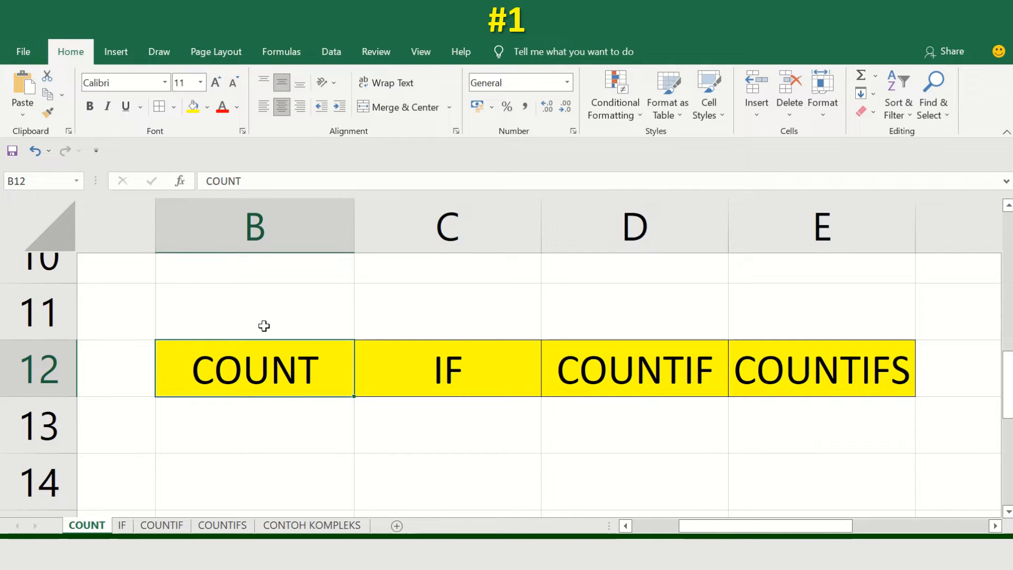
pyautogui.press('Right')
pyautogui.press('Right')
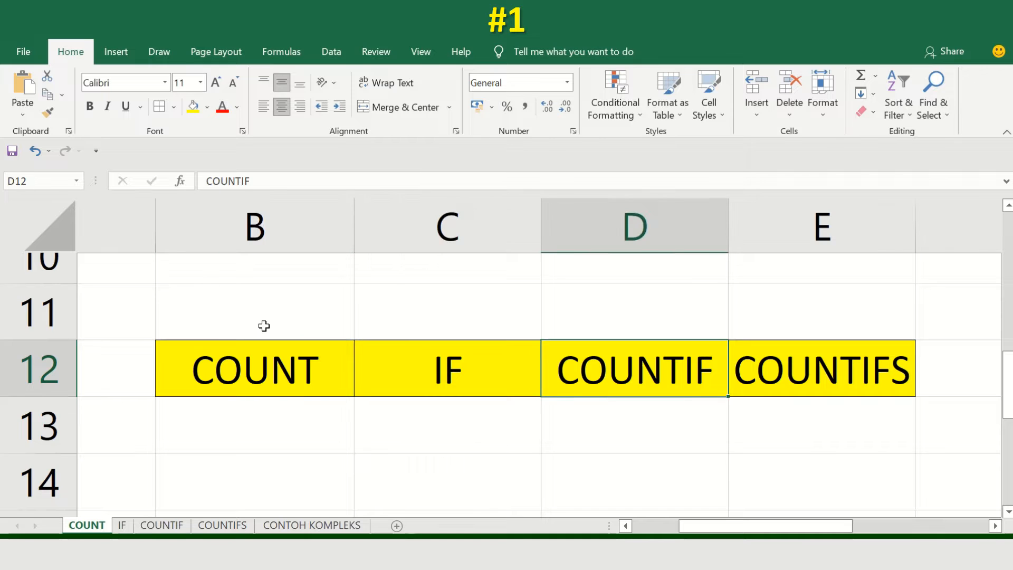
pyautogui.press('Left')
pyautogui.press('Right')
pyautogui.press('Right')
pyautogui.press('Left')
pyautogui.press('Left')
pyautogui.press('Left')
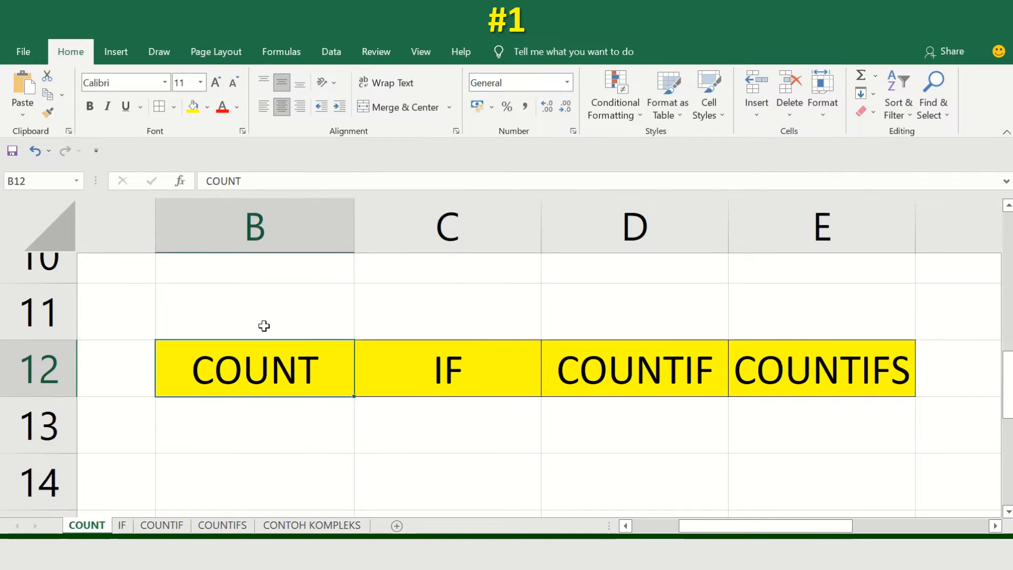
pyautogui.press('Right')
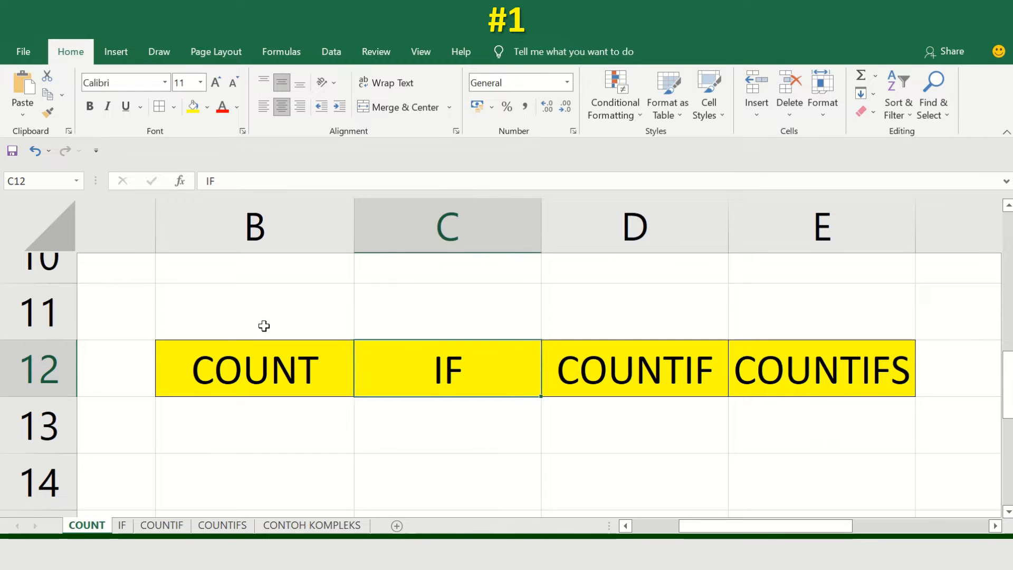
pyautogui.press('Right')
pyautogui.press('Left')
pyautogui.press('Right')
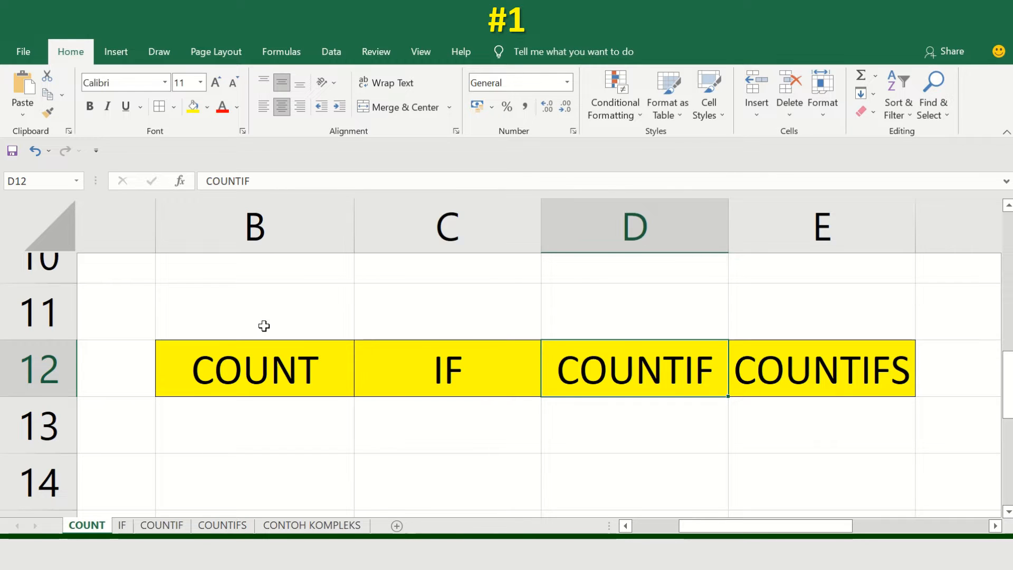
pyautogui.press('Left')
pyautogui.press('Left')
pyautogui.press('Right')
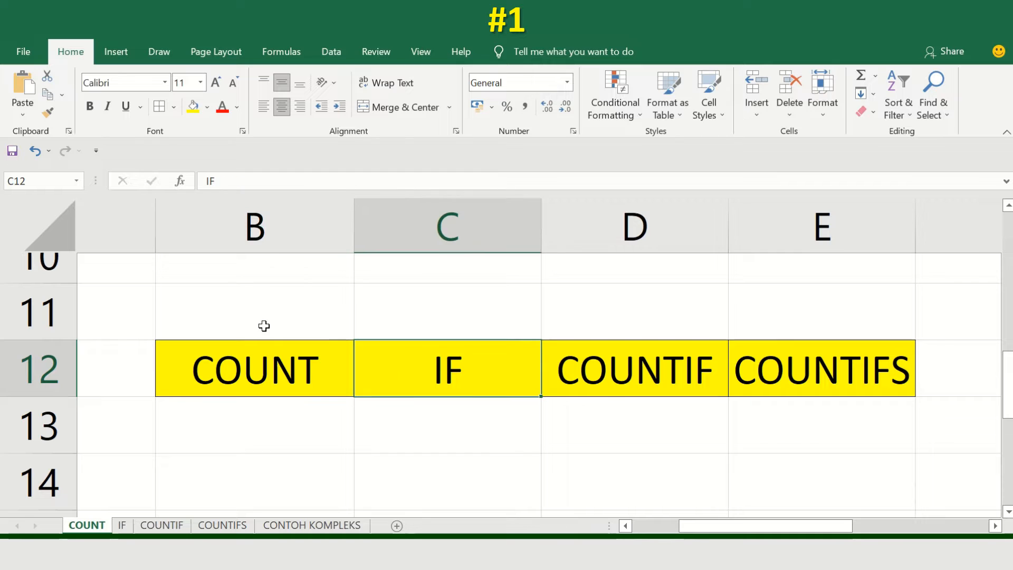
pyautogui.press('Right')
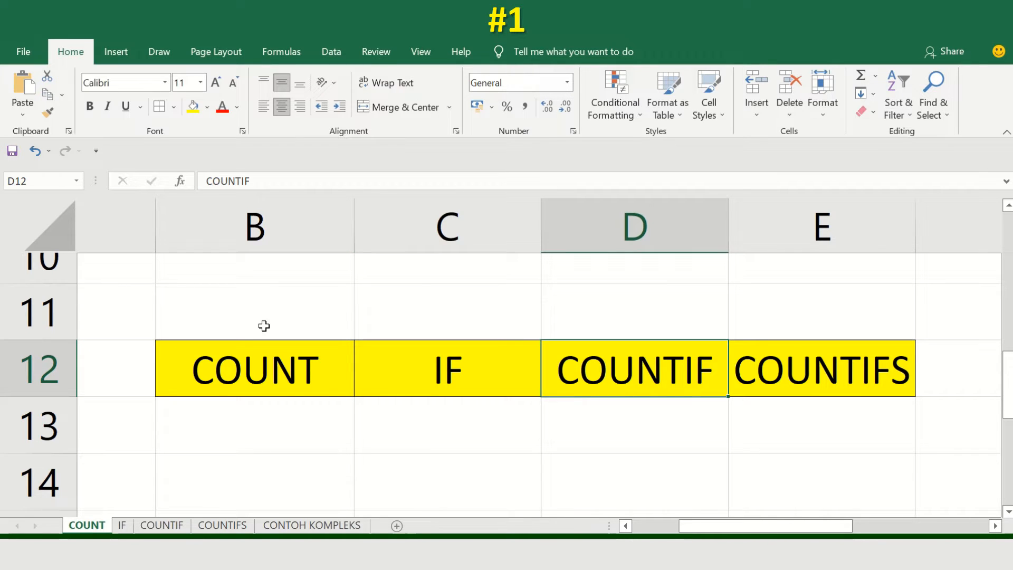
pyautogui.press('Left')
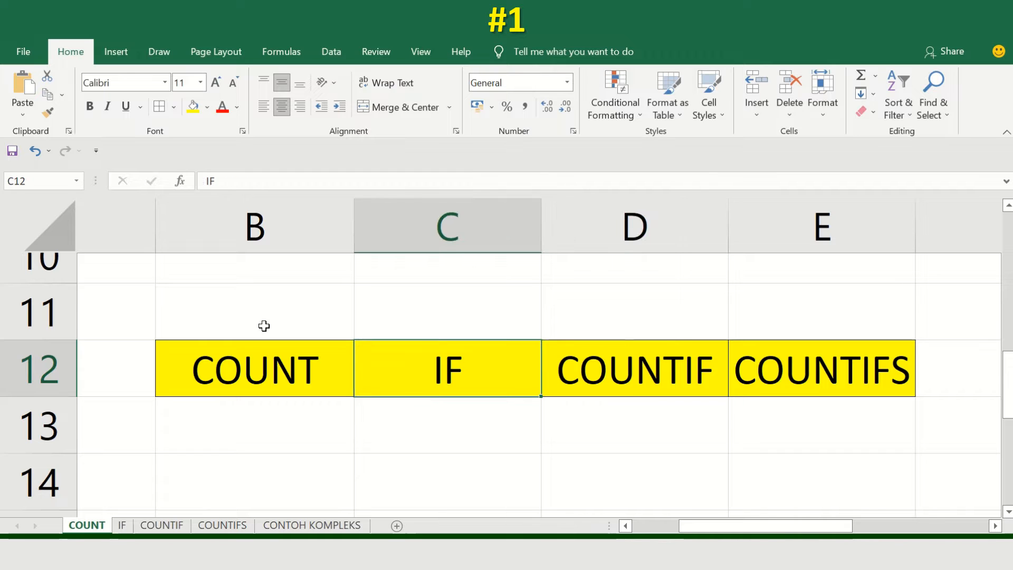
pyautogui.press('Left')
pyautogui.press('Right')
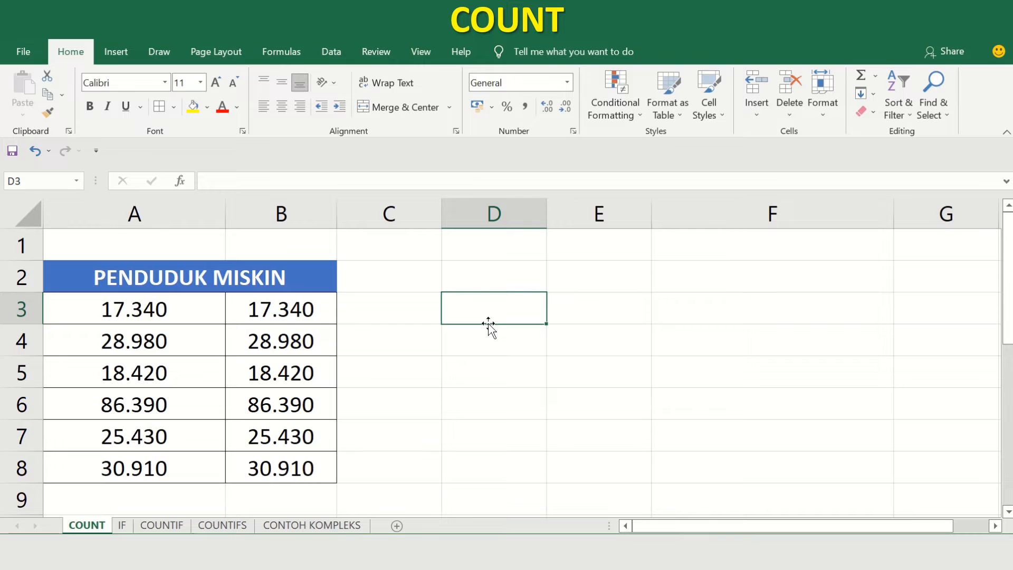
# Enter a COUNT formula in cell D3 that counts the numeric cells in A3:A8.
pyautogui.write('=')
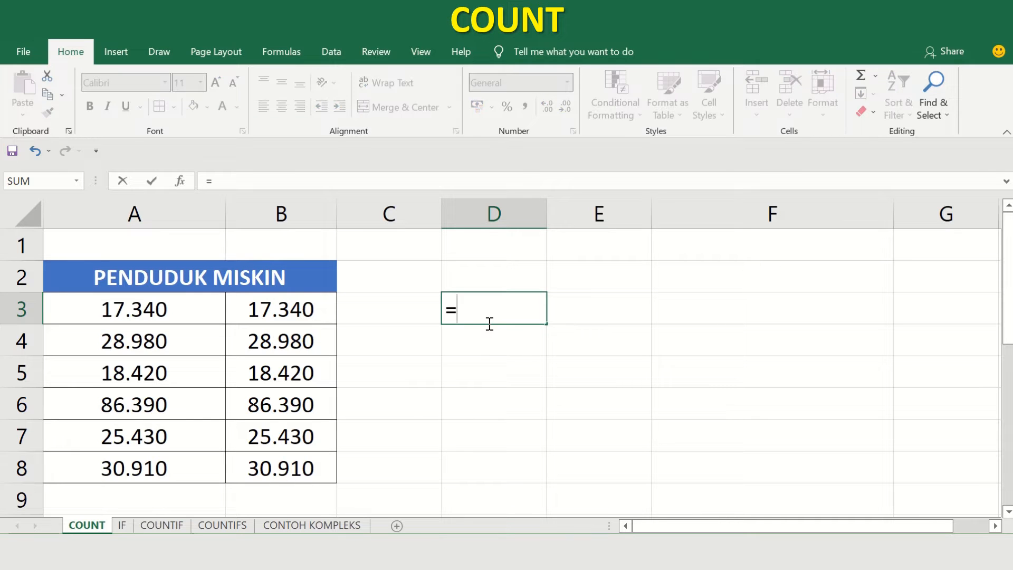
pyautogui.write('COUNT')
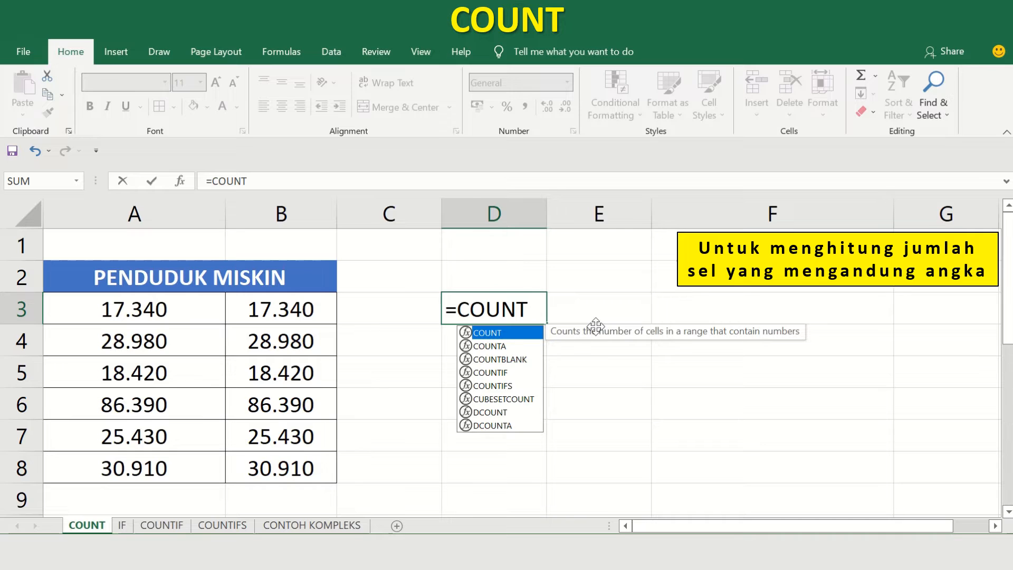
pyautogui.write('(')
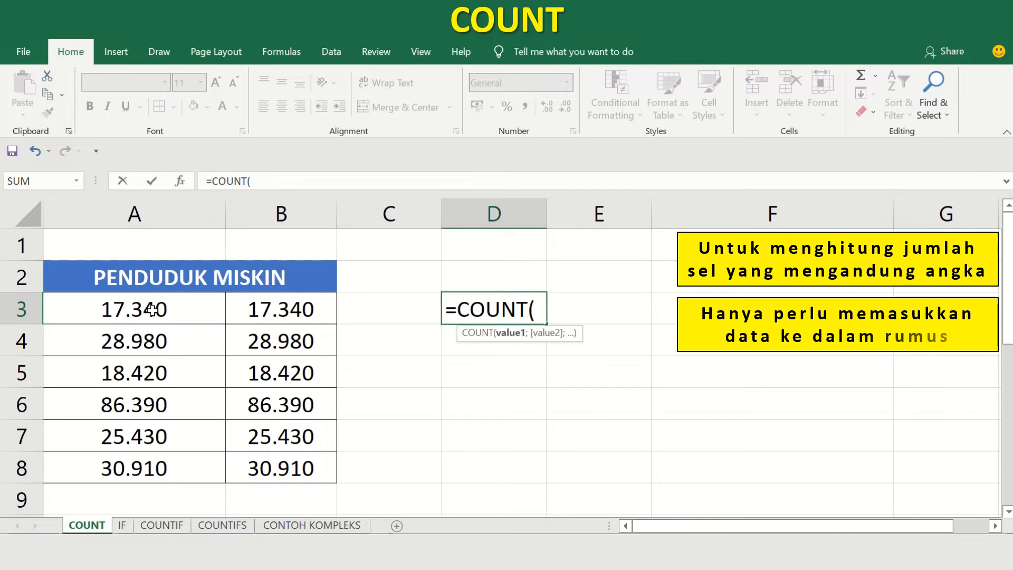
pyautogui.moveTo(152, 311); pyautogui.dragTo(152, 458)
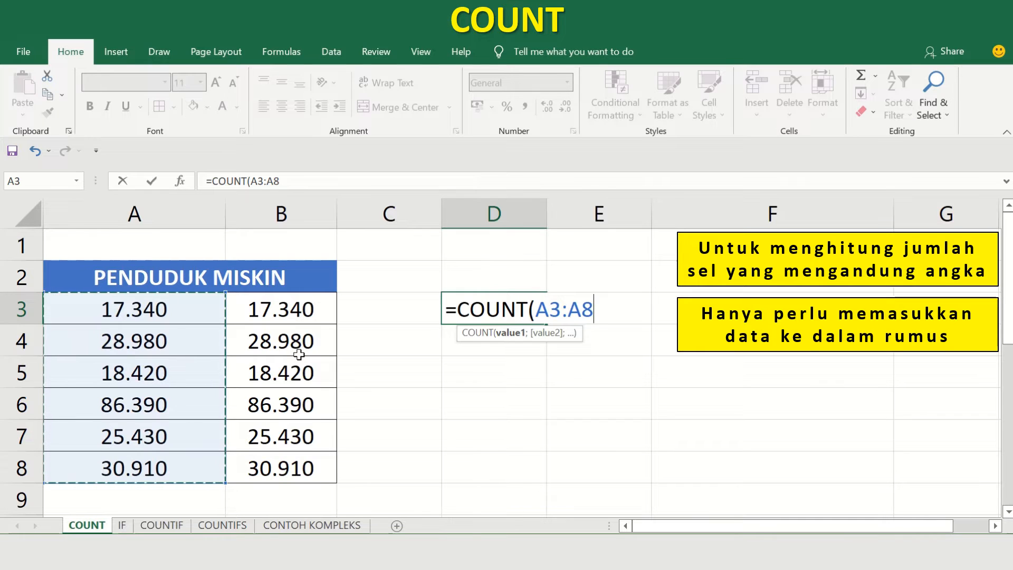
pyautogui.press('Return')
pyautogui.click(549, 306)
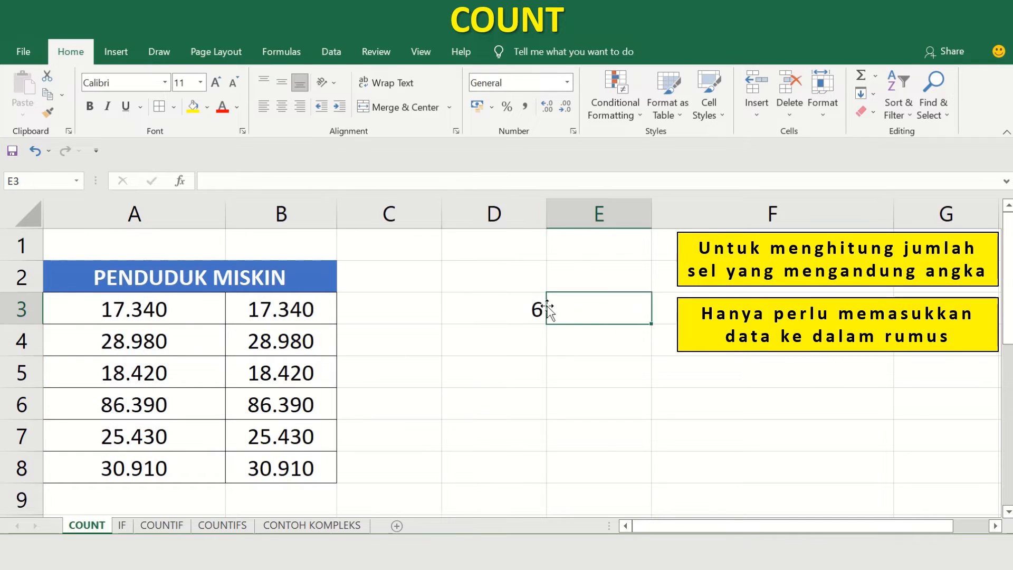
pyautogui.click(545, 309)
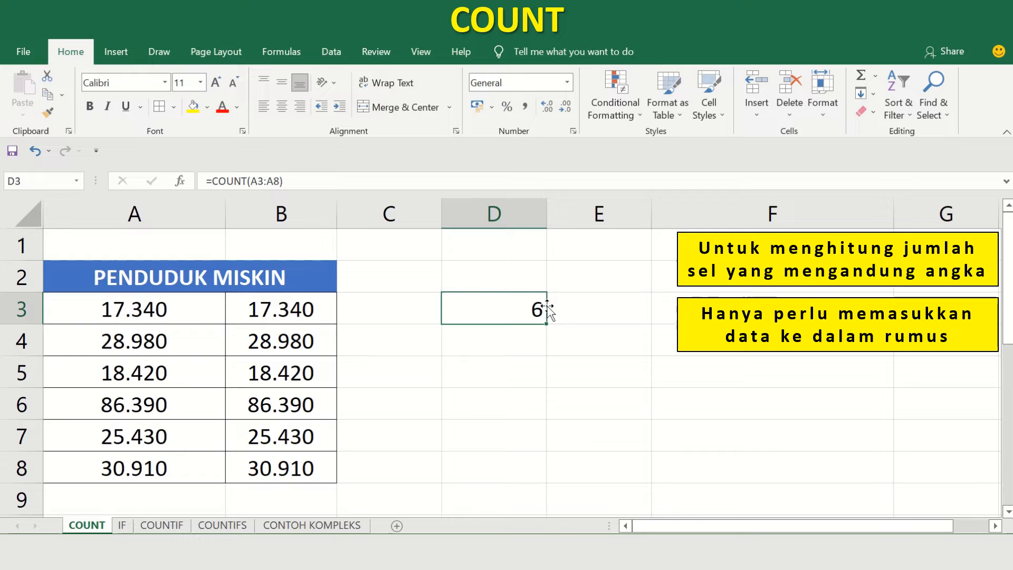
pyautogui.press('Return')
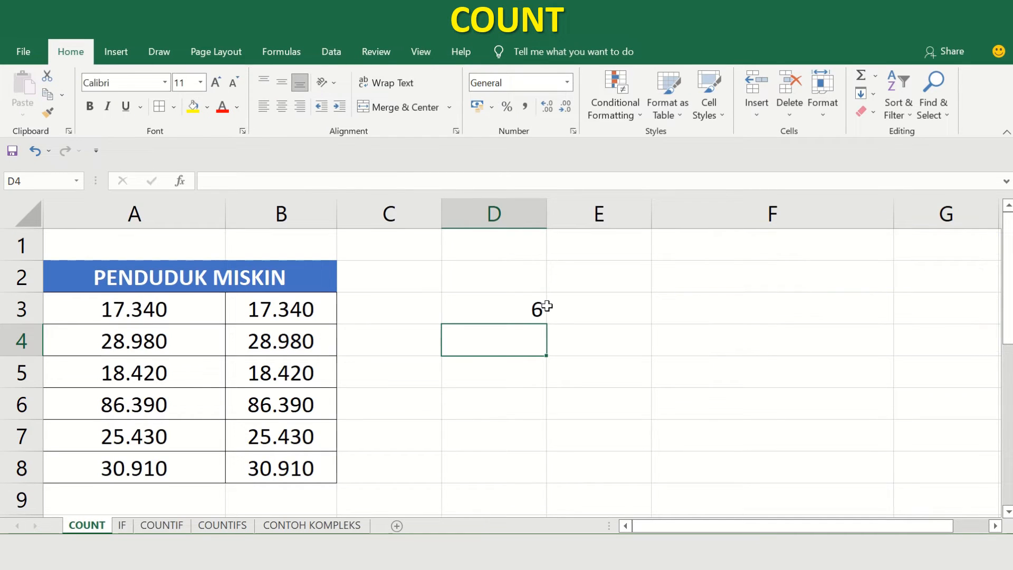
# Enter =COUNT(A3:A8;B3:B8) in cell D4 to count the numbers of both columns as two separate ranges.
pyautogui.doubleClick(500, 344)
pyautogui.write('=C')
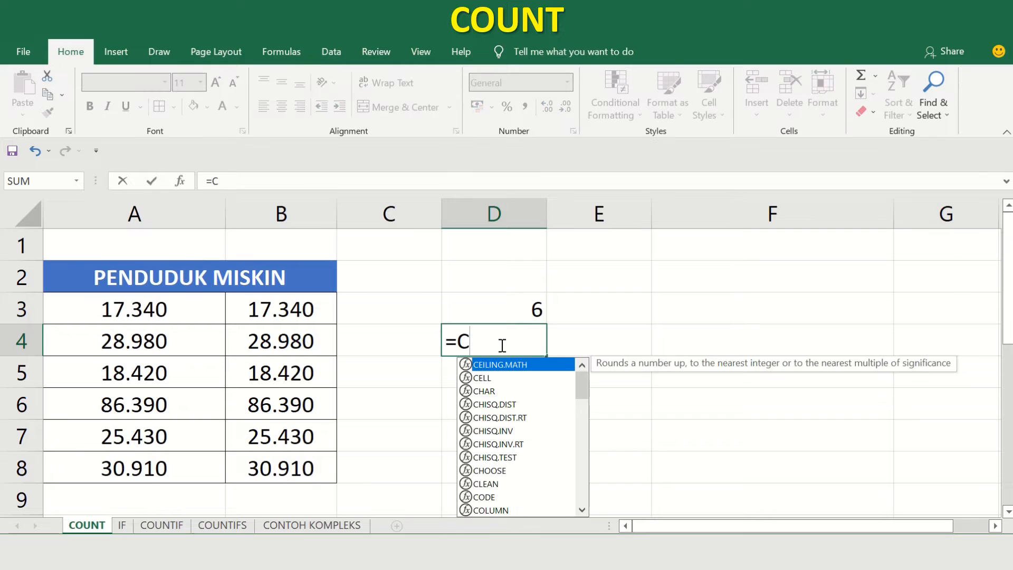
pyautogui.write('OUNT(')
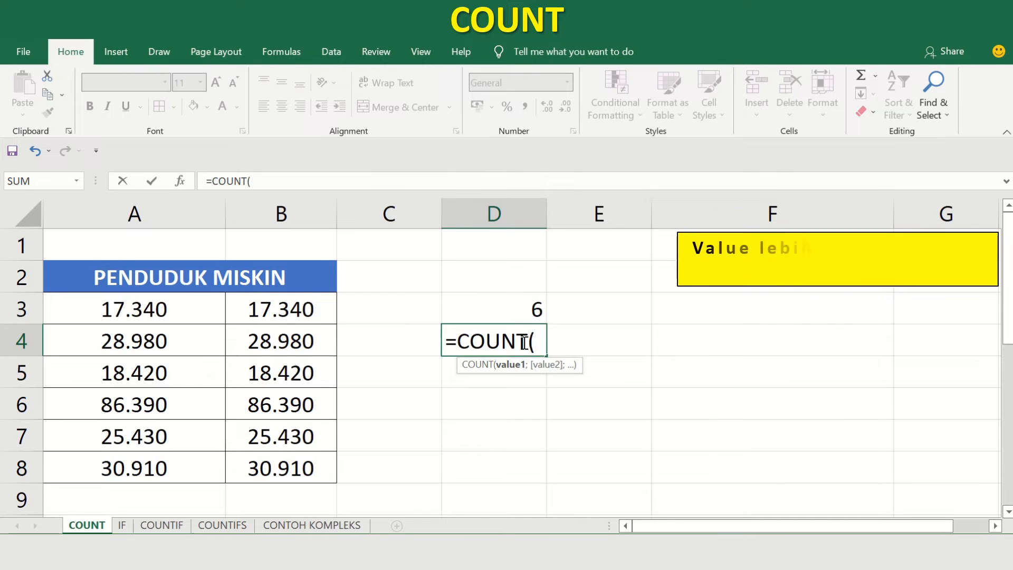
pyautogui.click(183, 314)
pyautogui.moveTo(183, 314); pyautogui.dragTo(174, 462)
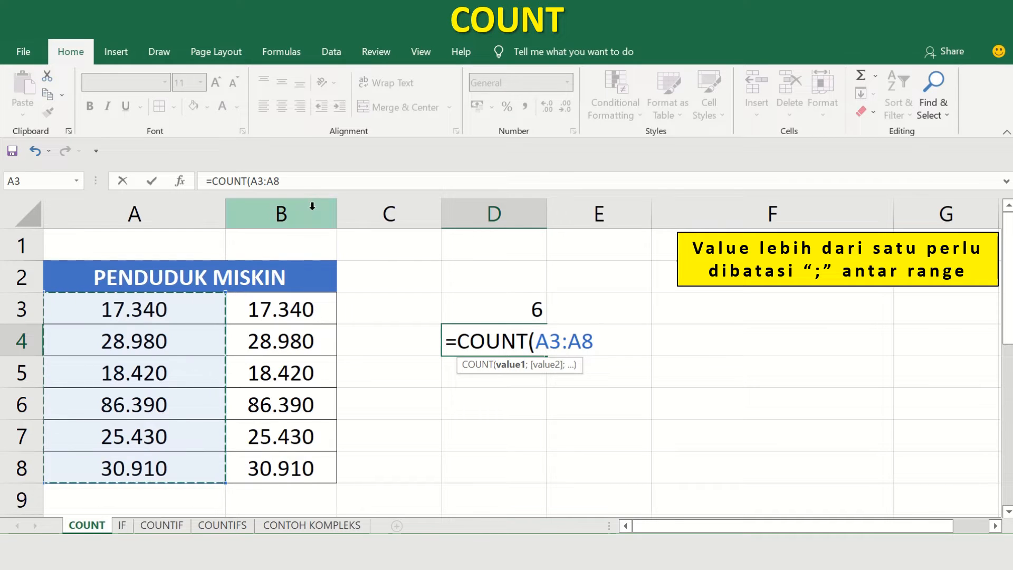
pyautogui.write(';')
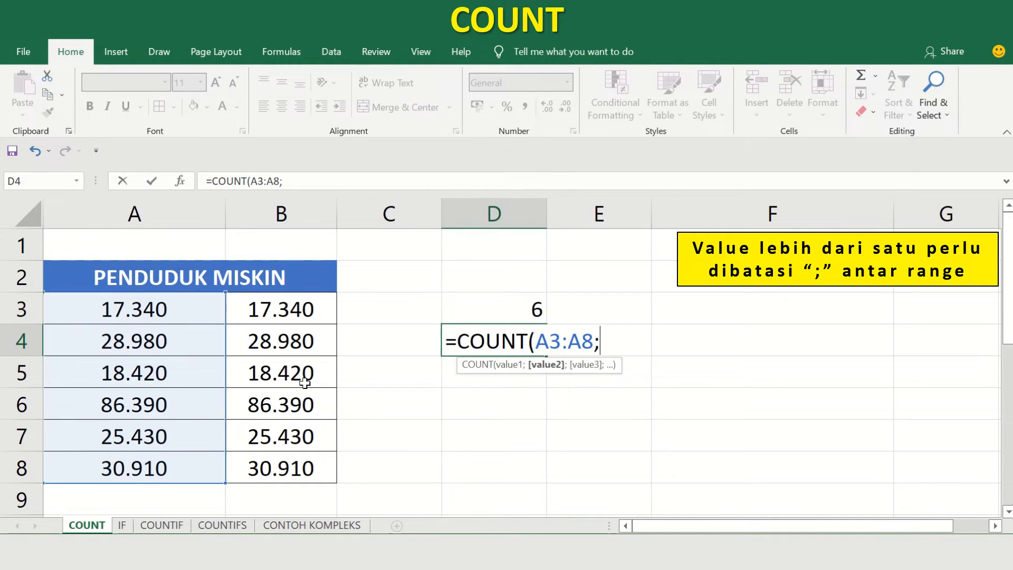
pyautogui.moveTo(270, 314); pyautogui.dragTo(273, 460)
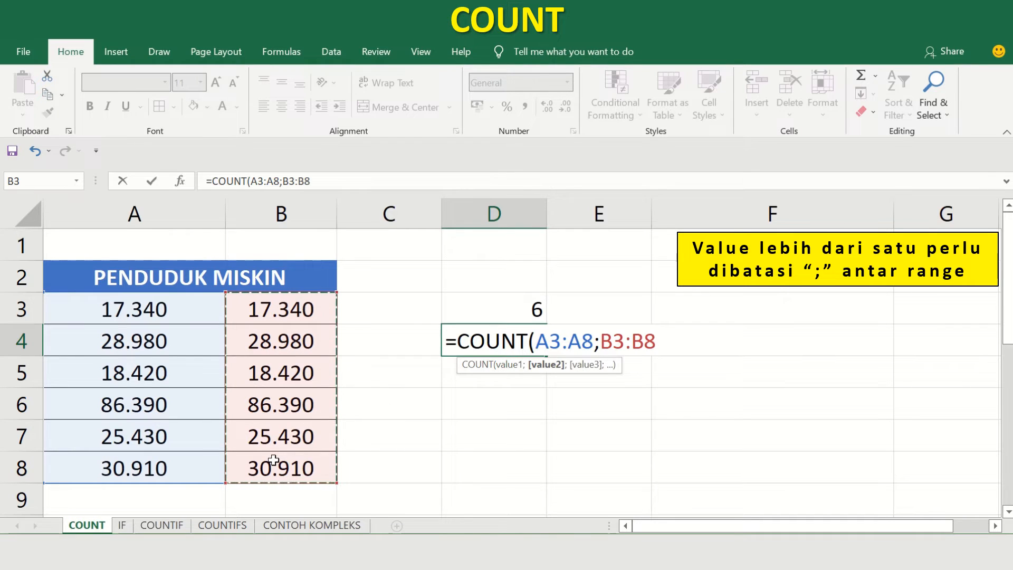
pyautogui.write(')')
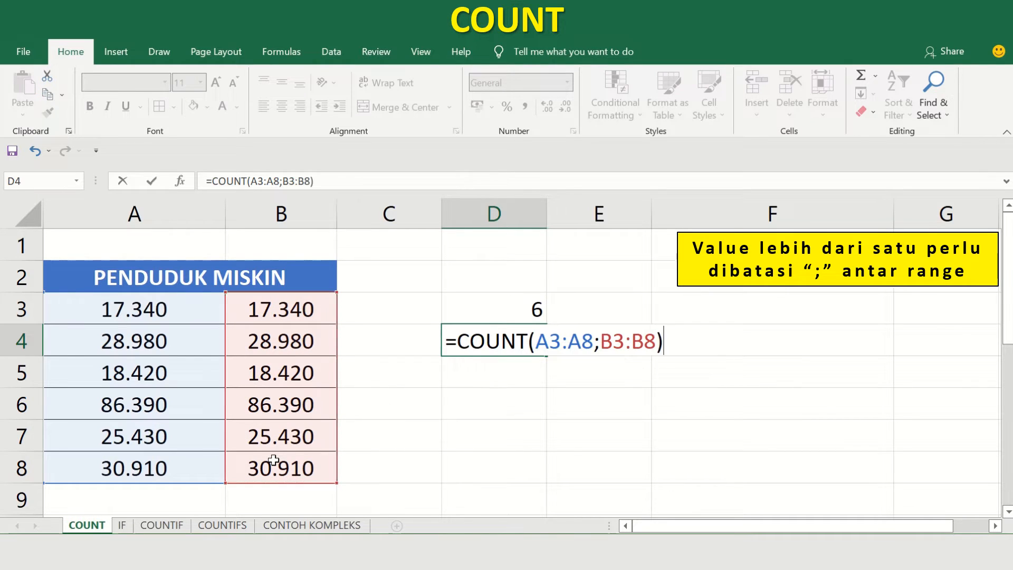
pyautogui.press('Return')
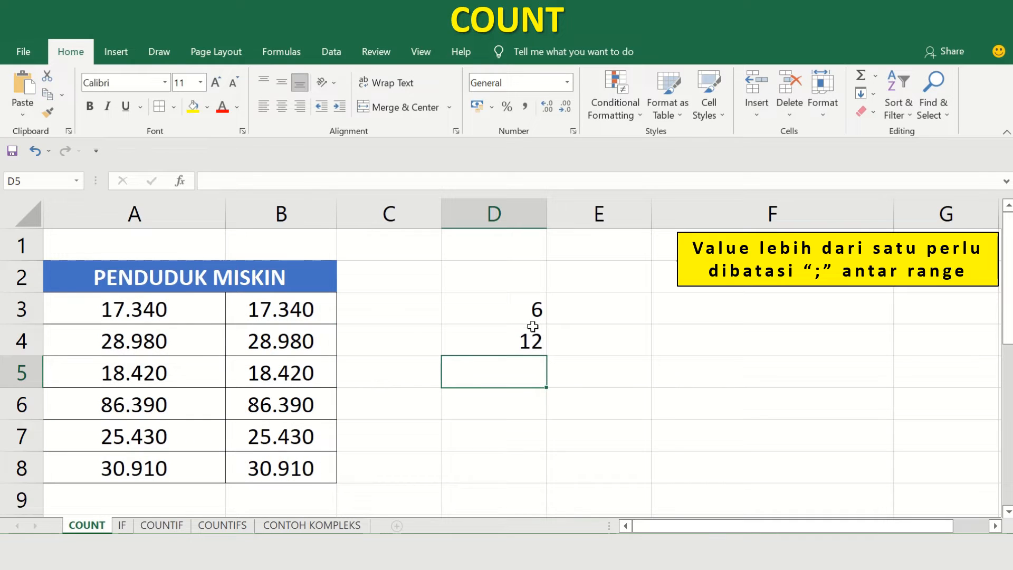
pyautogui.click(175, 306)
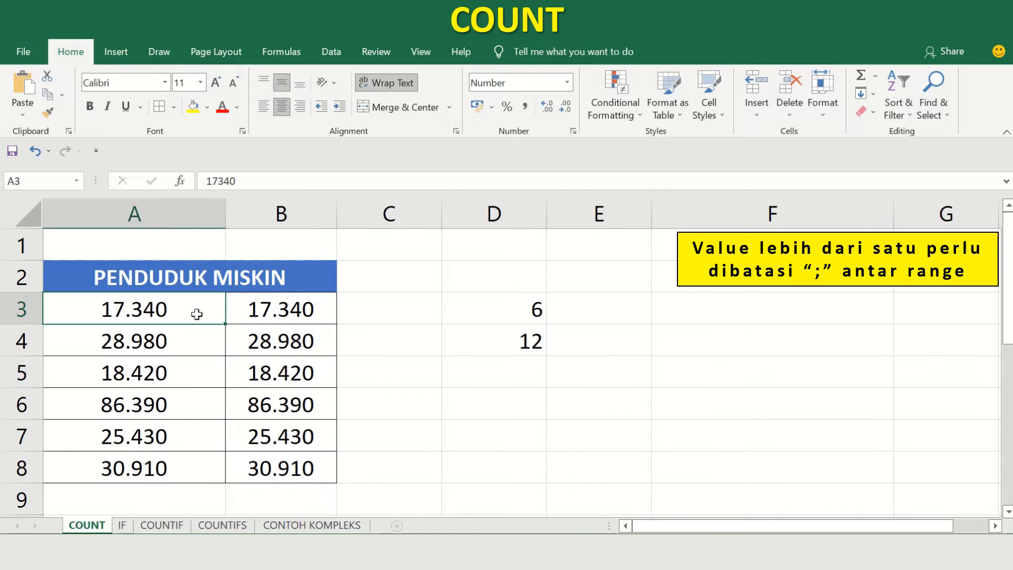
pyautogui.moveTo(197, 314); pyautogui.dragTo(264, 466)
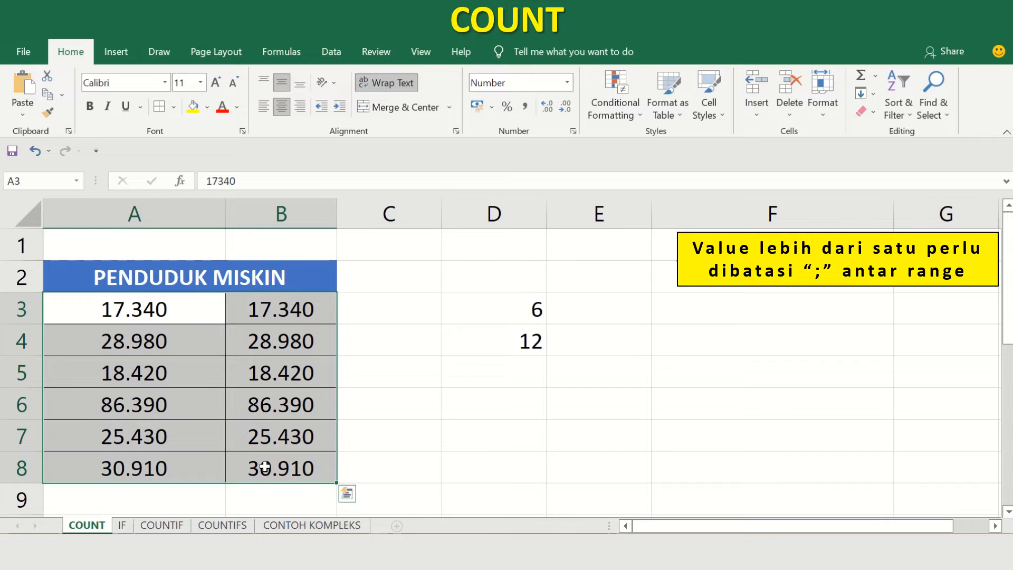
# Enter =COUNT(A3:B8) in cell D5 to count the numbers in the whole data block as one range.
pyautogui.click(519, 358)
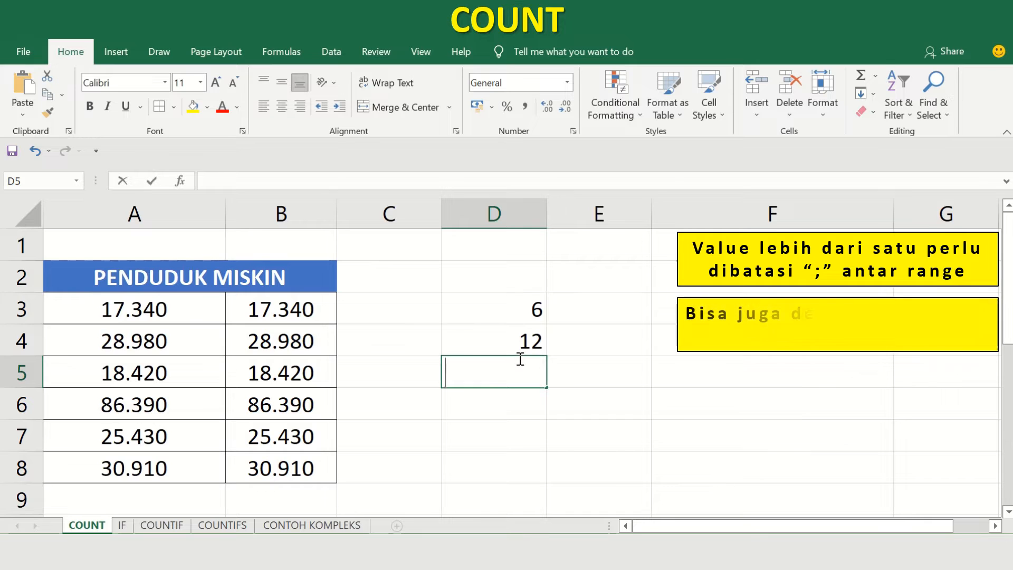
pyautogui.write('=COUNT(')
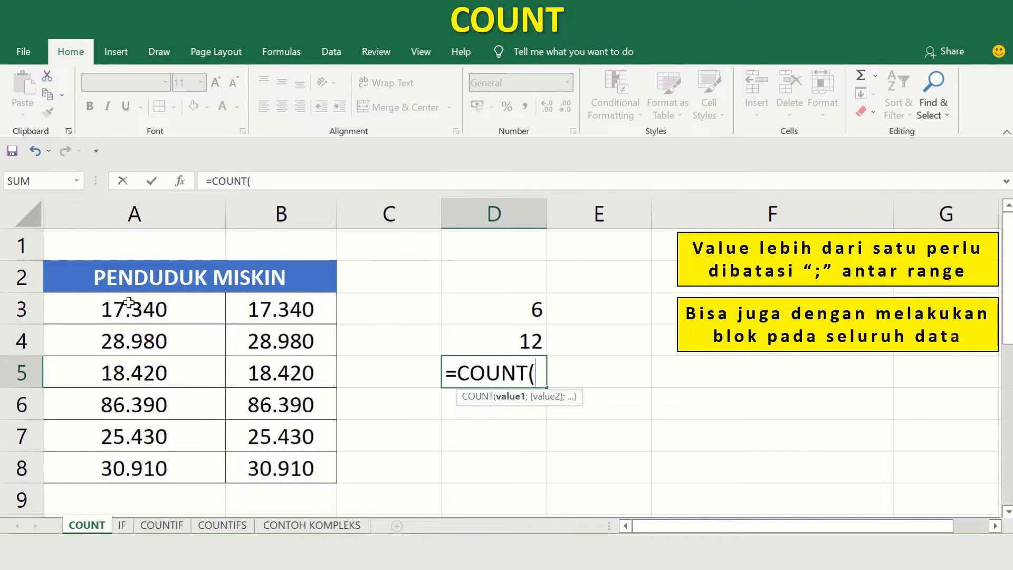
pyautogui.moveTo(131, 310); pyautogui.dragTo(273, 458)
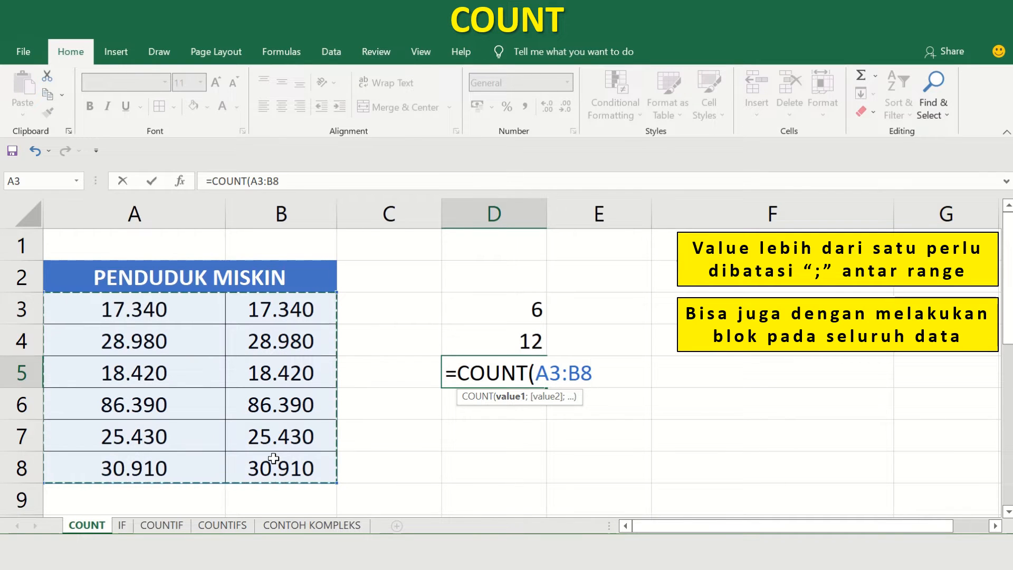
pyautogui.write(')')
pyautogui.press('Return')
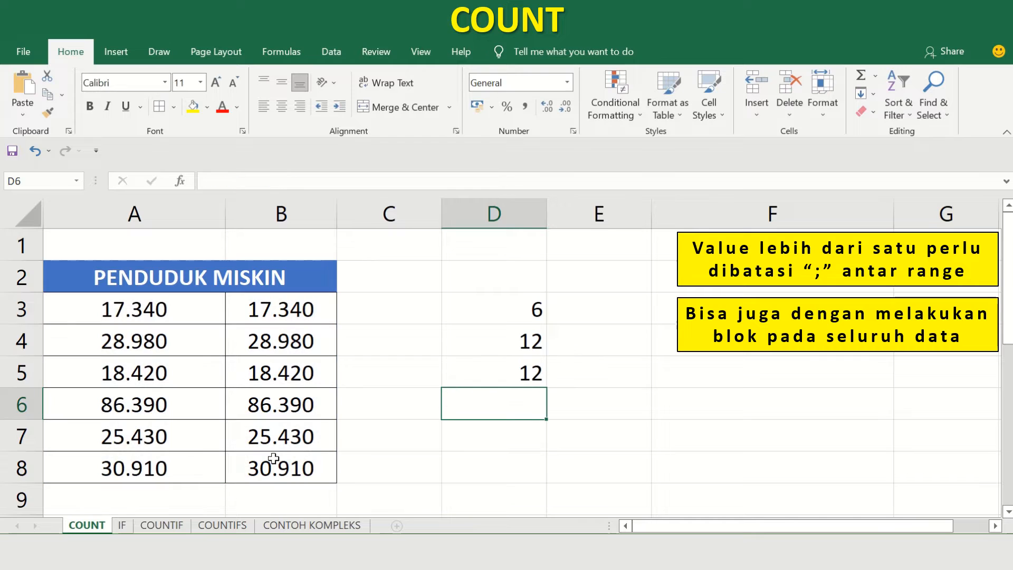
# Replace the number in cell A6 with the text A.
pyautogui.press('Up')
pyautogui.press('Left')
pyautogui.press('Left')
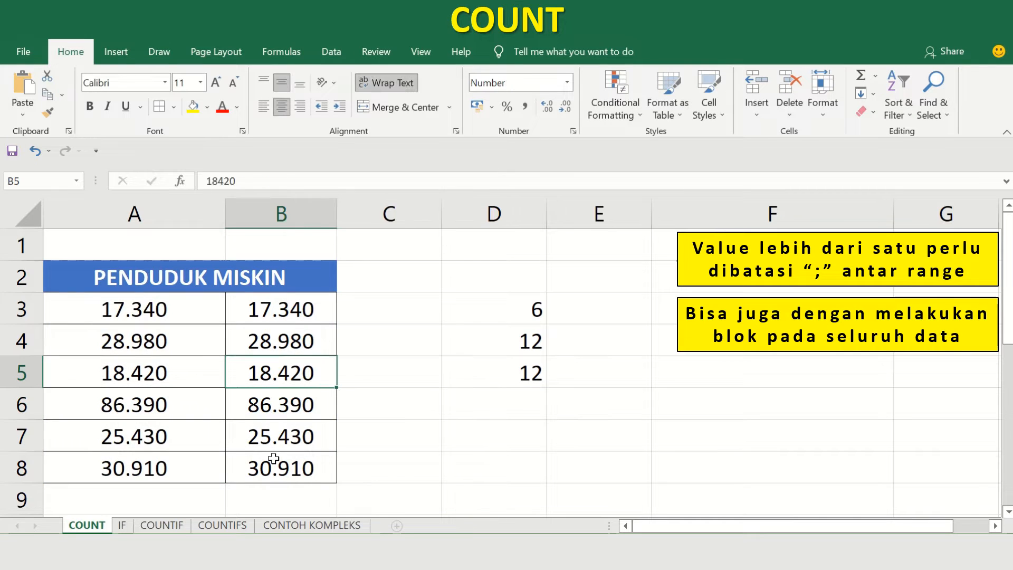
pyautogui.press('Left')
pyautogui.press('Up')
pyautogui.press('Up')
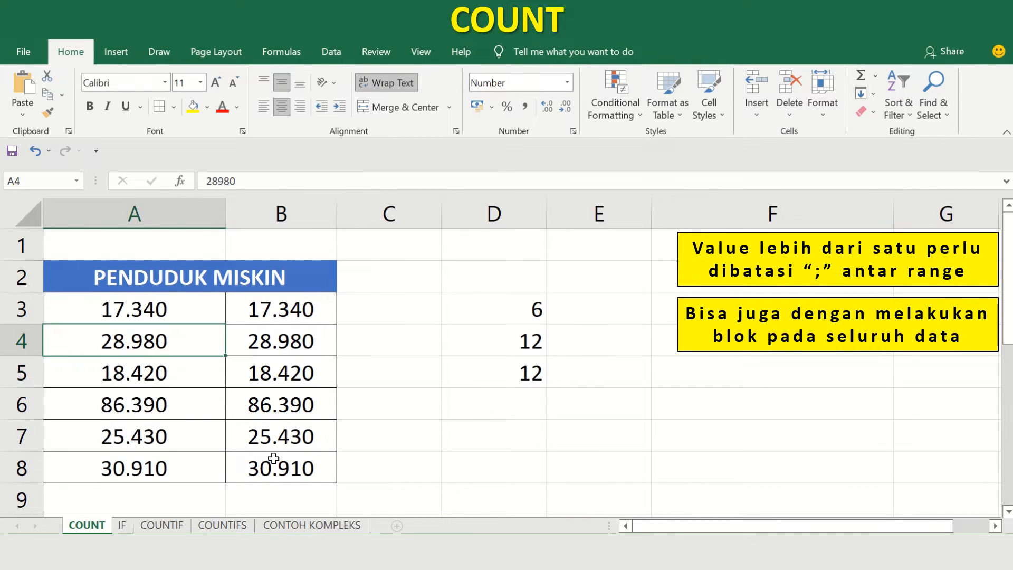
pyautogui.press('Right')
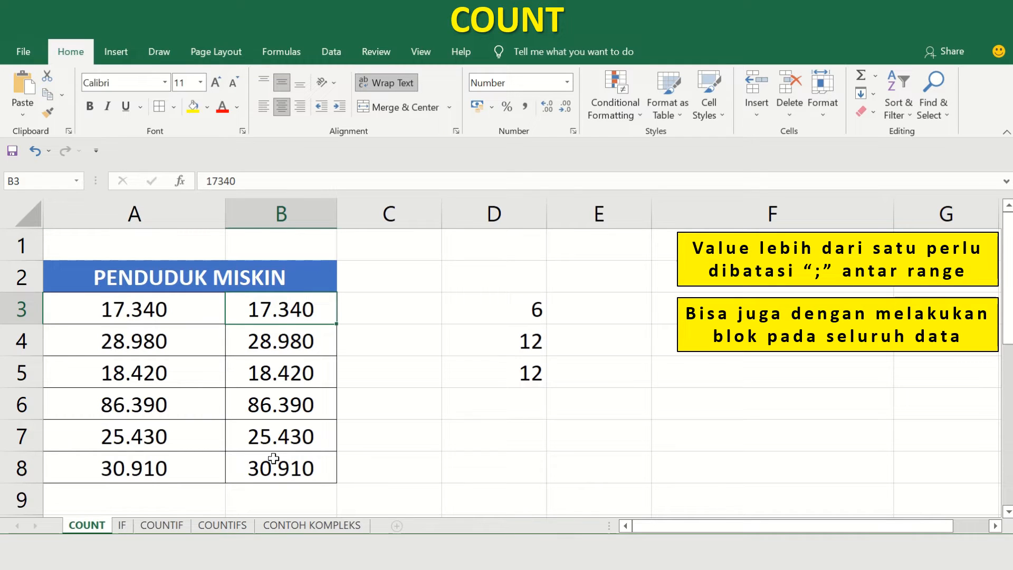
pyautogui.press('Left')
pyautogui.press('Down')
pyautogui.press('Down')
pyautogui.press('Down')
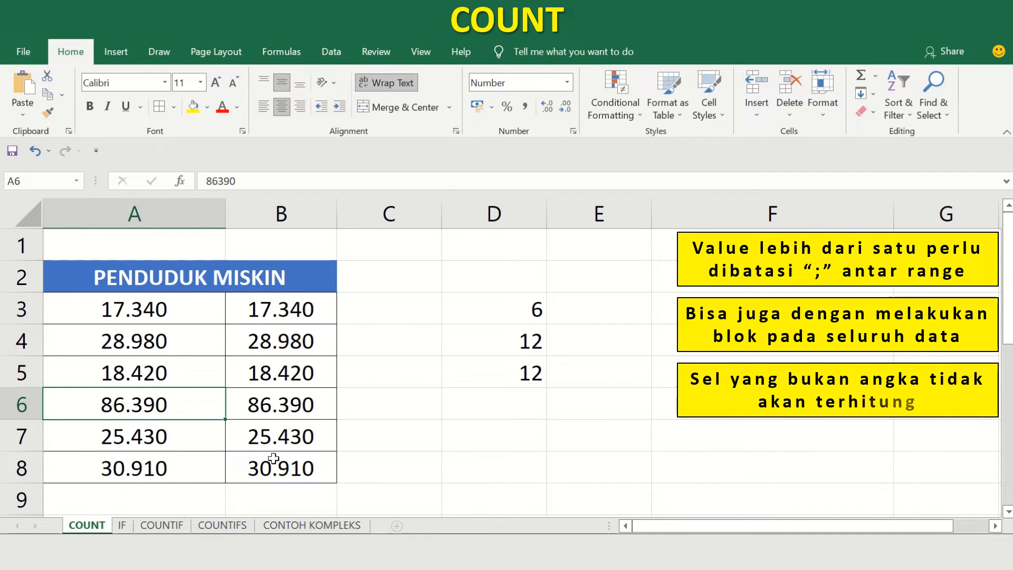
pyautogui.write('A')
pyautogui.press('Return')
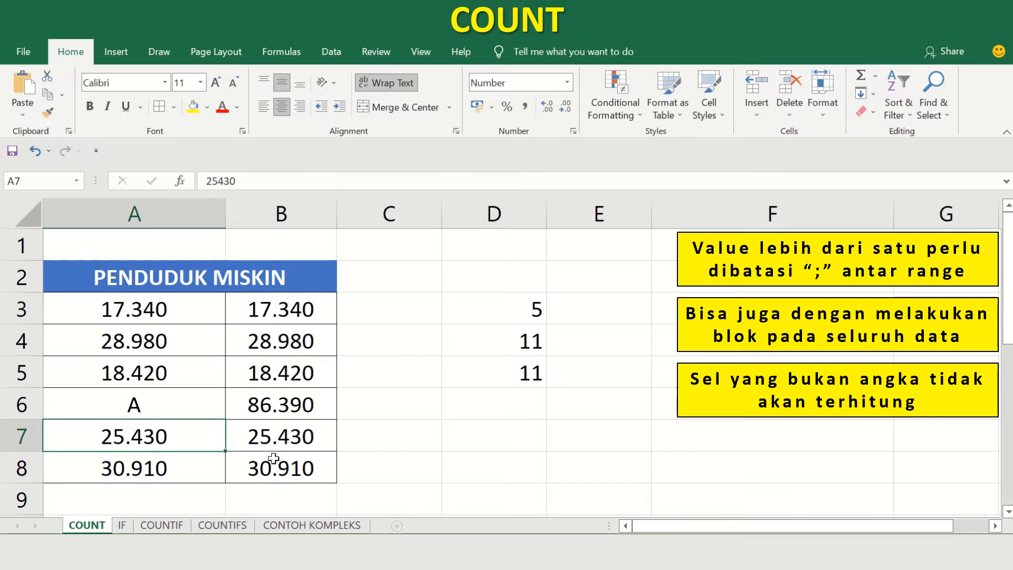
# Check the COUNT results in cells D3 to D5 against the edited PENDUDUK MISKIN data.
pyautogui.click(524, 319)
pyautogui.press('Down')
pyautogui.press('Down')
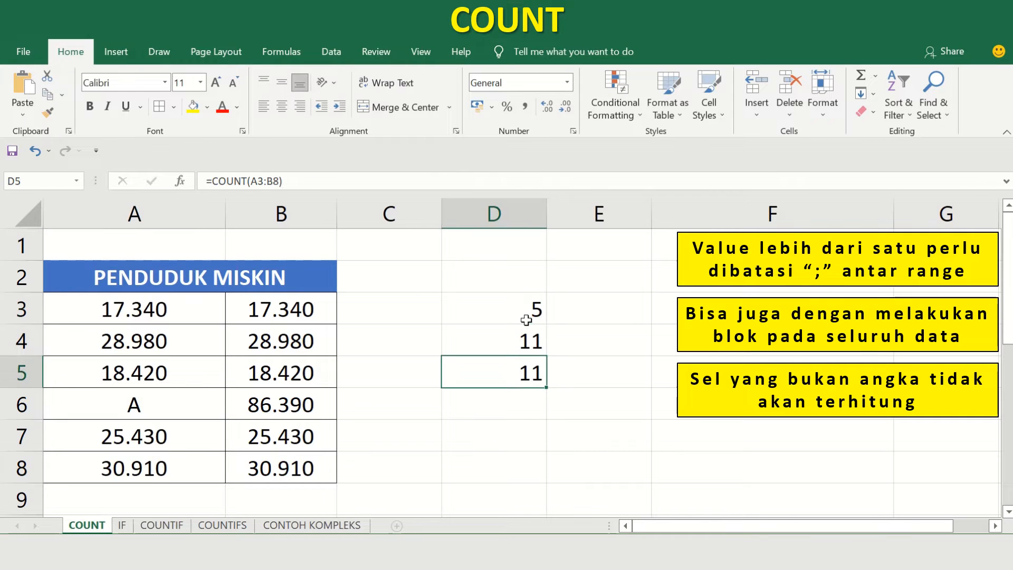
pyautogui.press('Down')
pyautogui.press('Left')
pyautogui.press('Up')
pyautogui.press('Left')
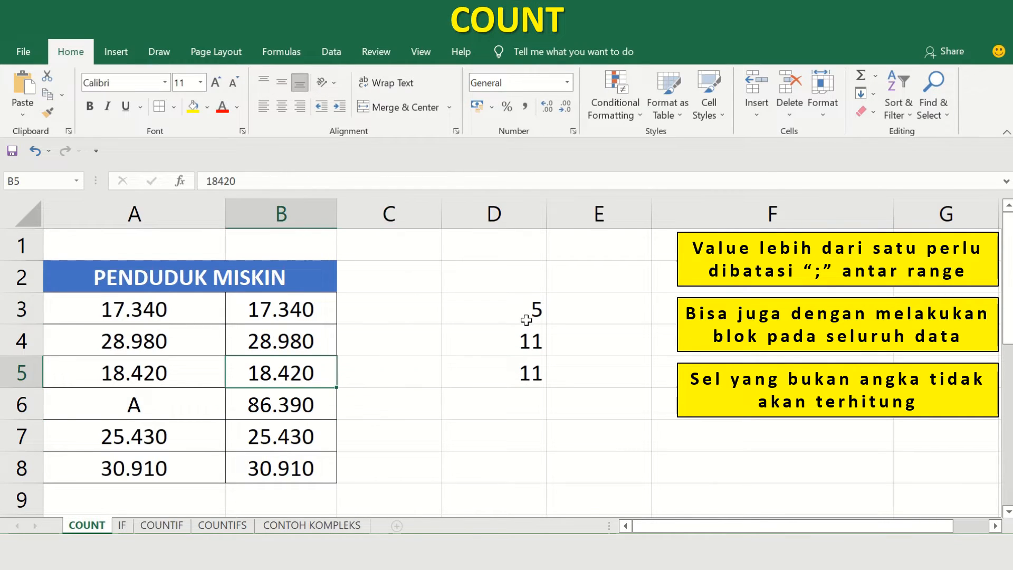
# Replace the number in cell A4 with 0 and check the COUNT results in column D.
pyautogui.moveTo(172, 310); pyautogui.dragTo(269, 456)
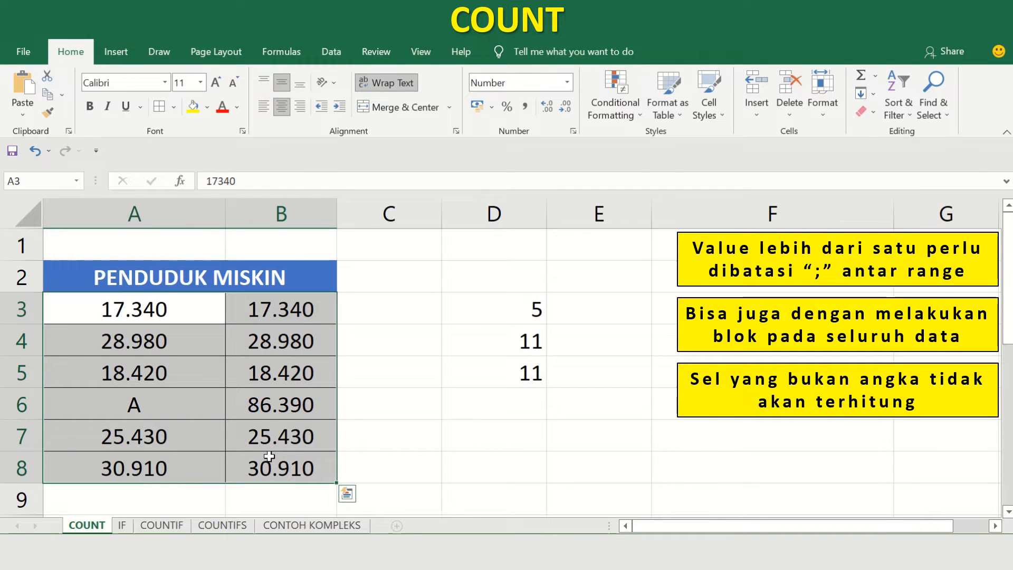
pyautogui.click(446, 380)
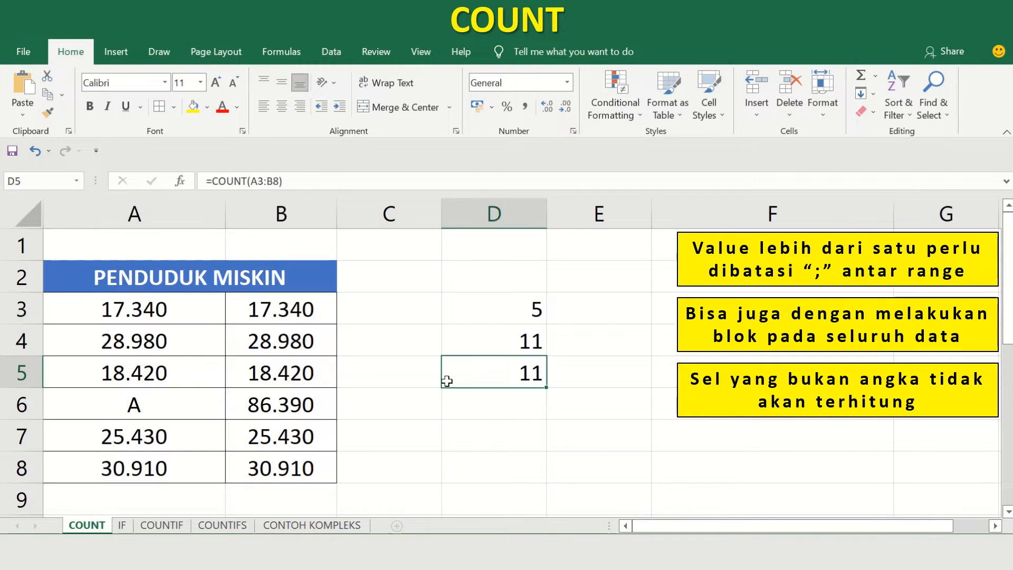
pyautogui.press('Left')
pyautogui.press('Left')
pyautogui.press('Left')
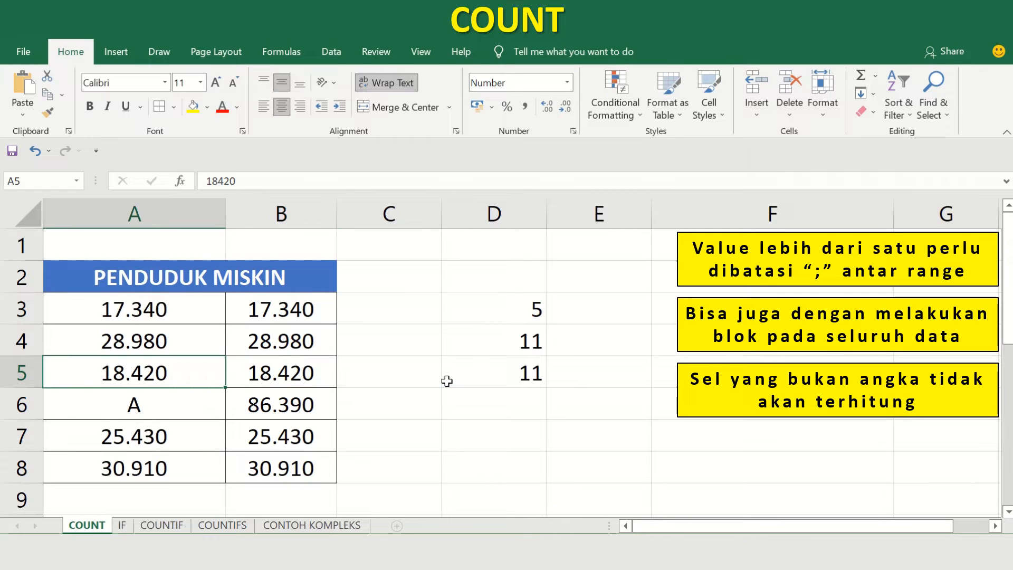
pyautogui.press('Right')
pyautogui.press('Up')
pyautogui.press('Left')
pyautogui.write('0')
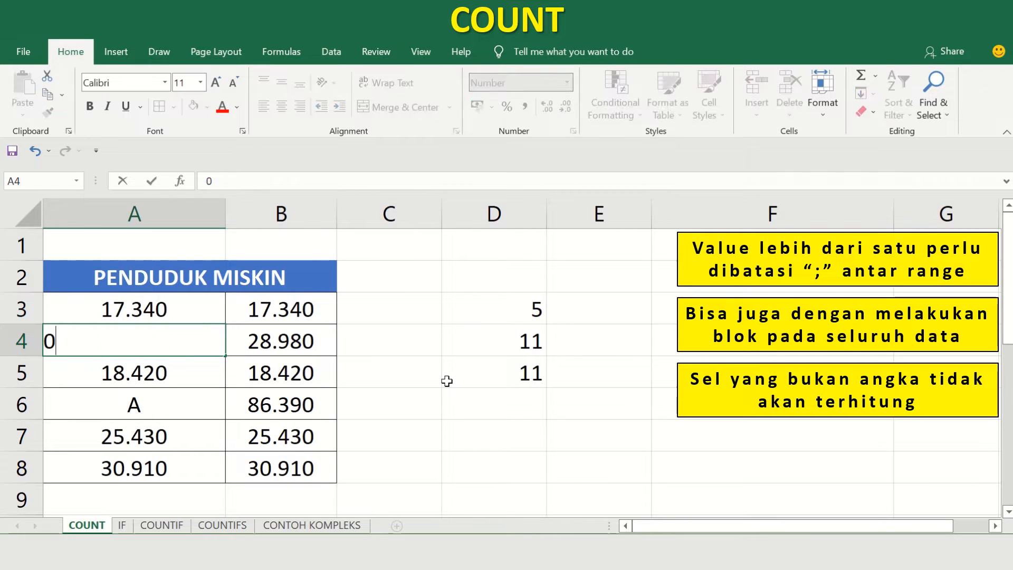
pyautogui.press('Return')
pyautogui.click(531, 296)
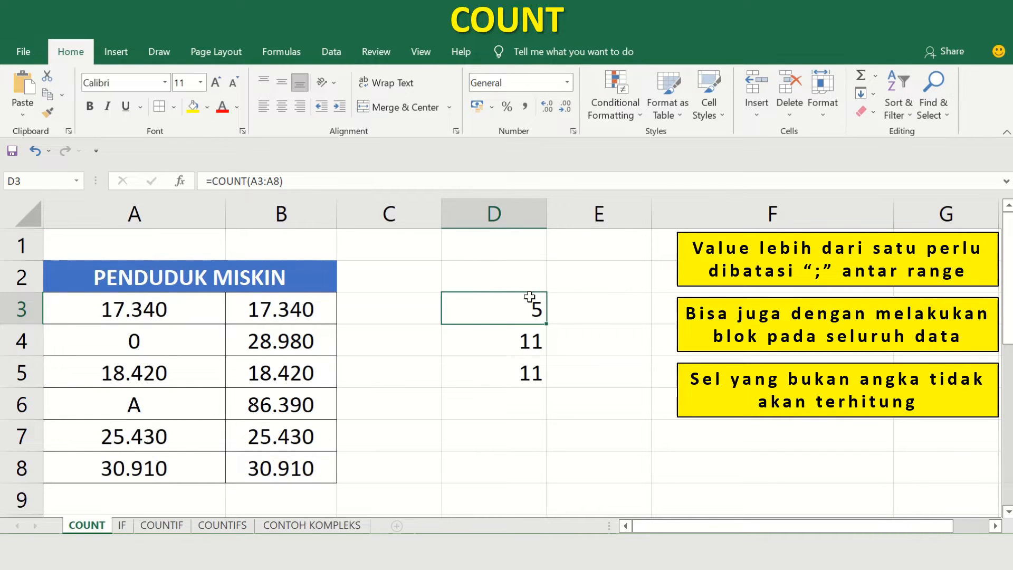
pyautogui.press('Down')
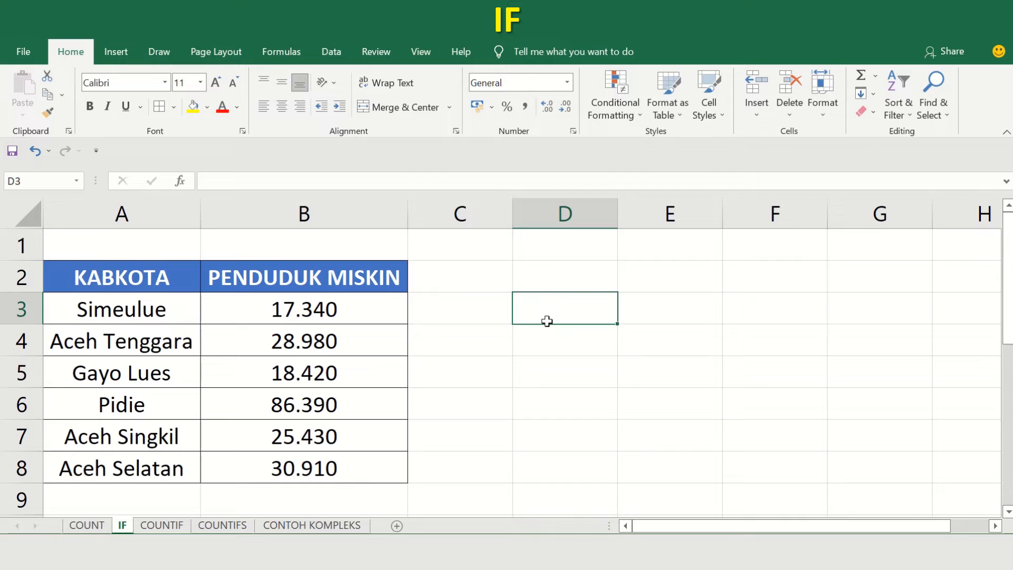
pyautogui.write('=IF')
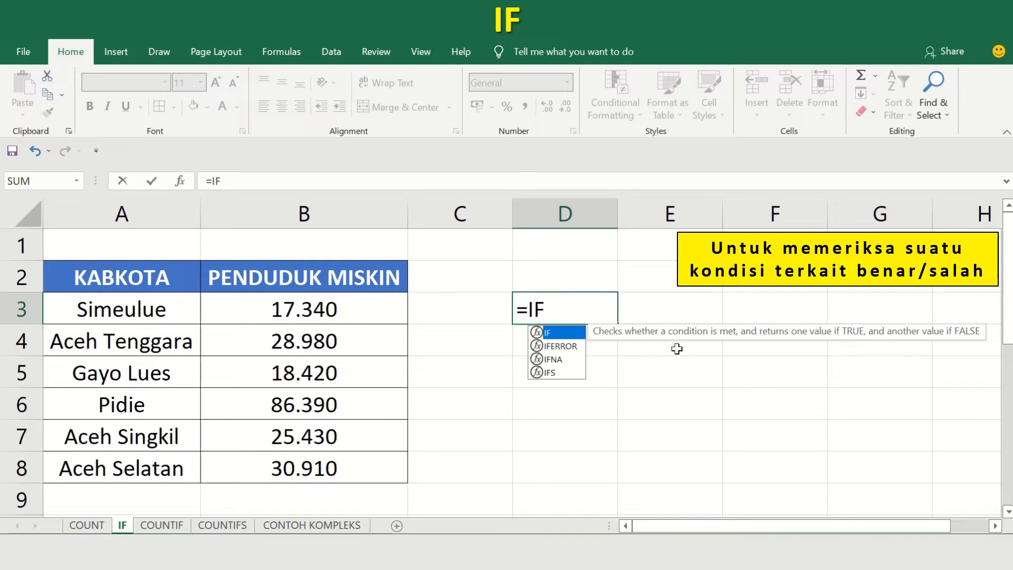
pyautogui.write('(')
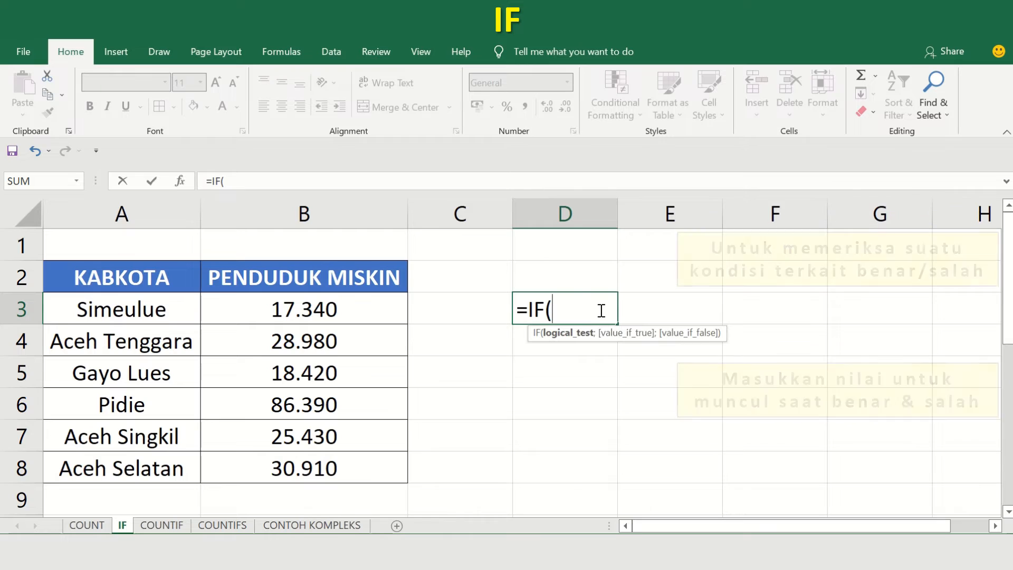
pyautogui.press('BackSpace')
pyautogui.press('BackSpace')
pyautogui.press('BackSpace')
pyautogui.press('BackSpace')
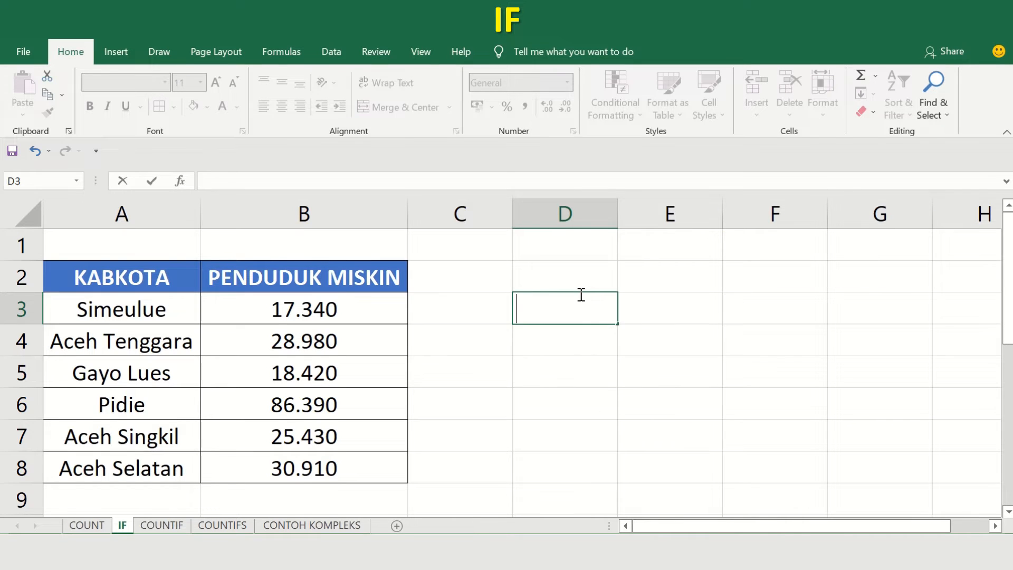
# Add the header DIPERHATIKAN in cell C2 and widen column C to fit it.
pyautogui.press('Left')
pyautogui.press('Up')
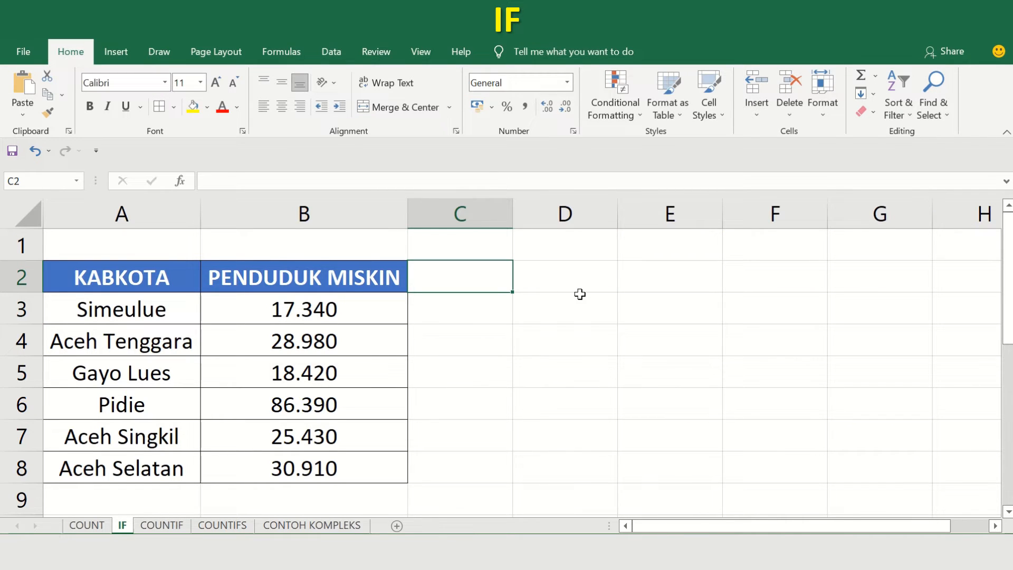
pyautogui.write('D')
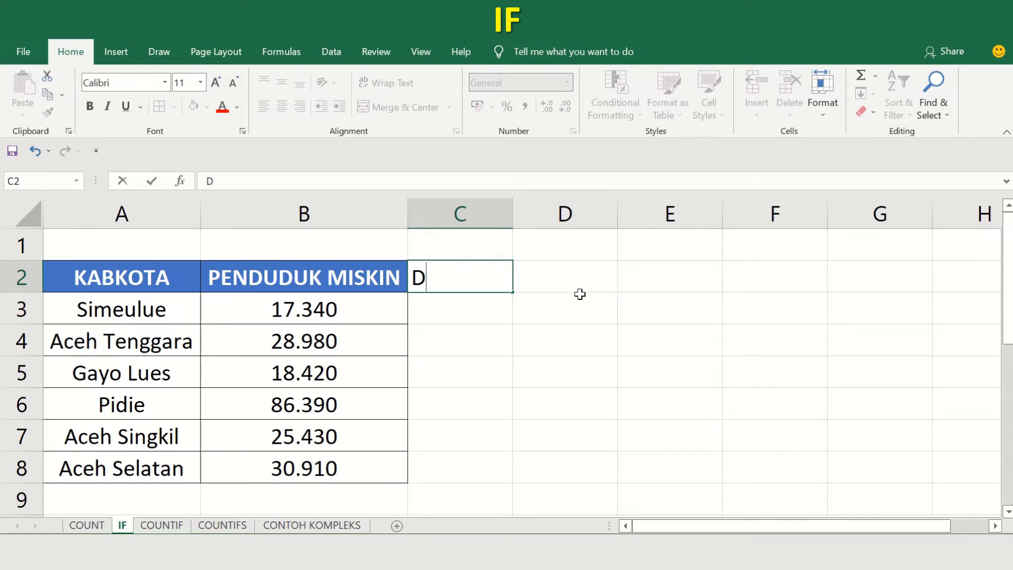
pyautogui.write('IPER')
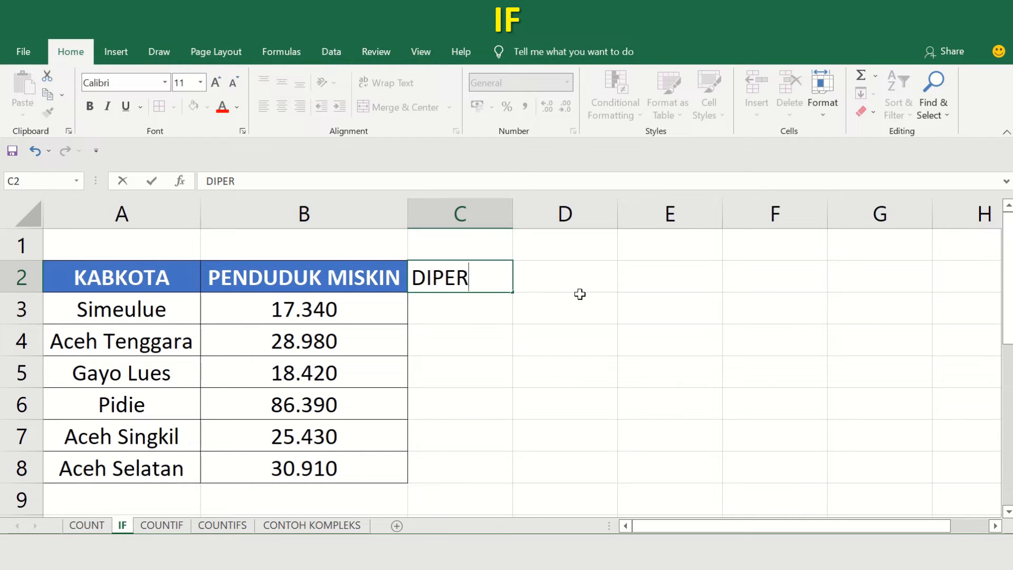
pyautogui.write('HATIKAN')
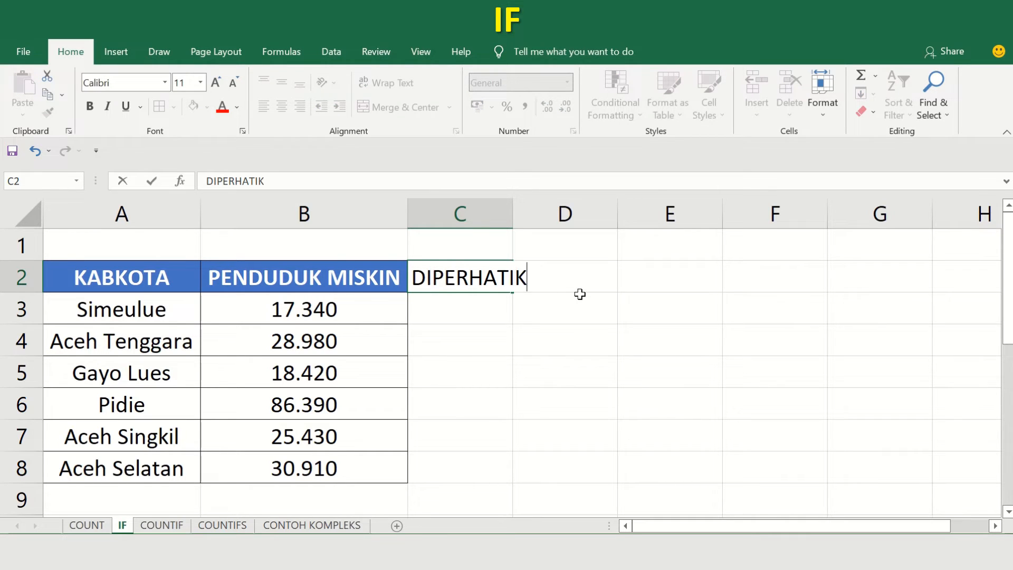
pyautogui.press('Return')
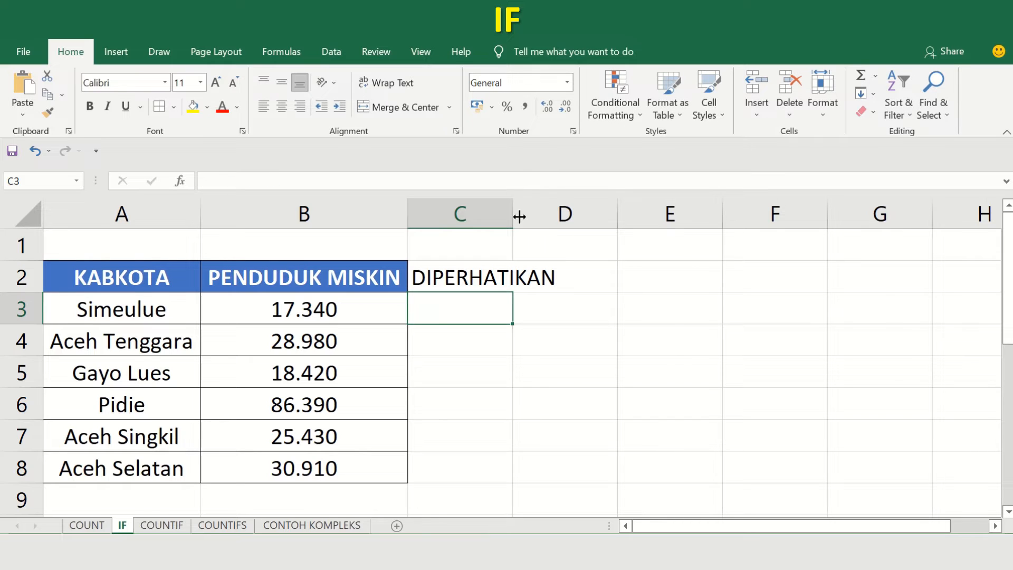
pyautogui.moveTo(514, 214); pyautogui.dragTo(566, 214)
# Enter =IF(B3<20000;"TIDAK PERLU";"PERLU") in cell C3 to classify Simeulue by its number of poor residents.
pyautogui.click(635, 309)
pyautogui.press('Left')
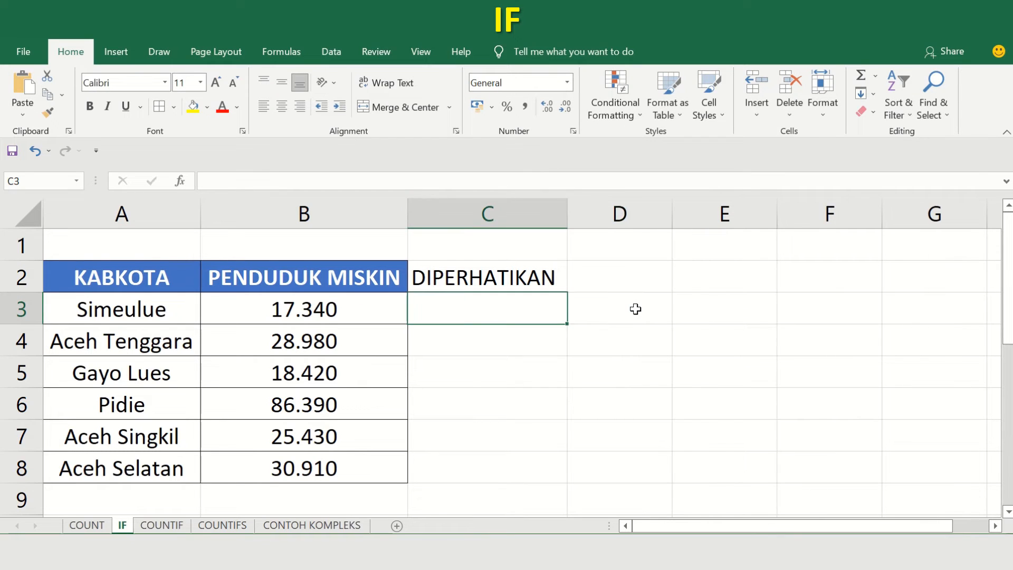
pyautogui.write('=')
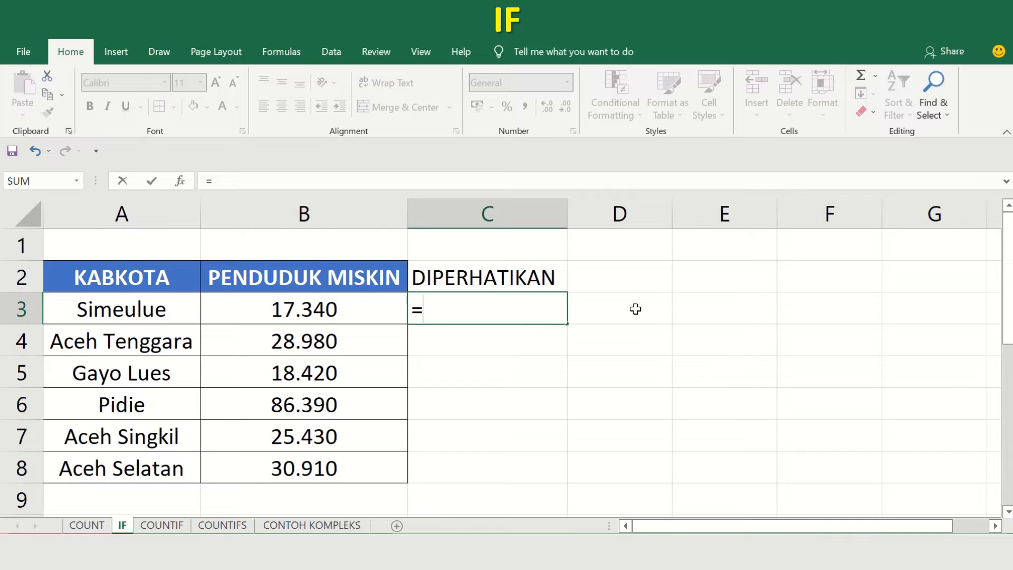
pyautogui.write('IF(')
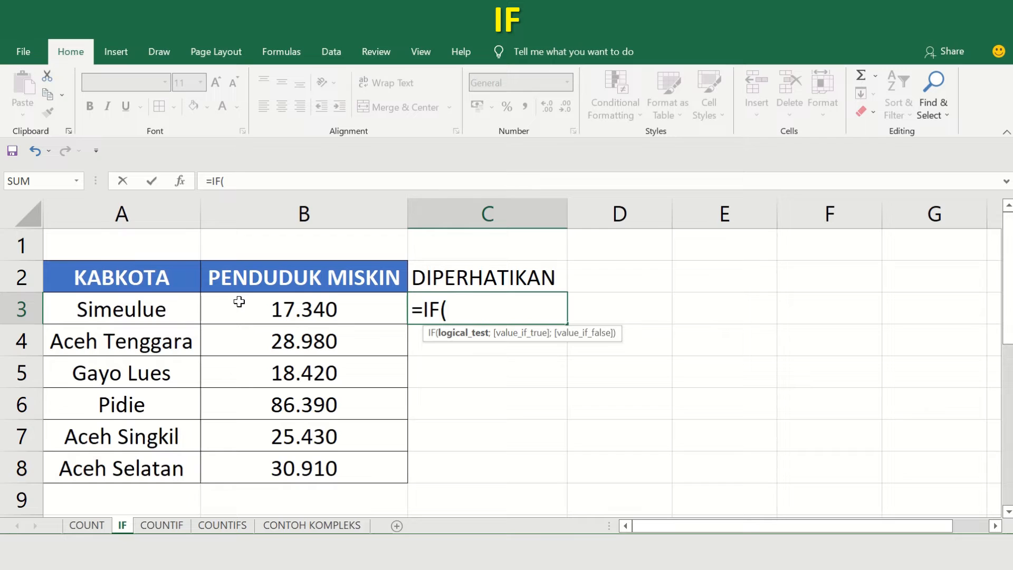
pyautogui.click(379, 310)
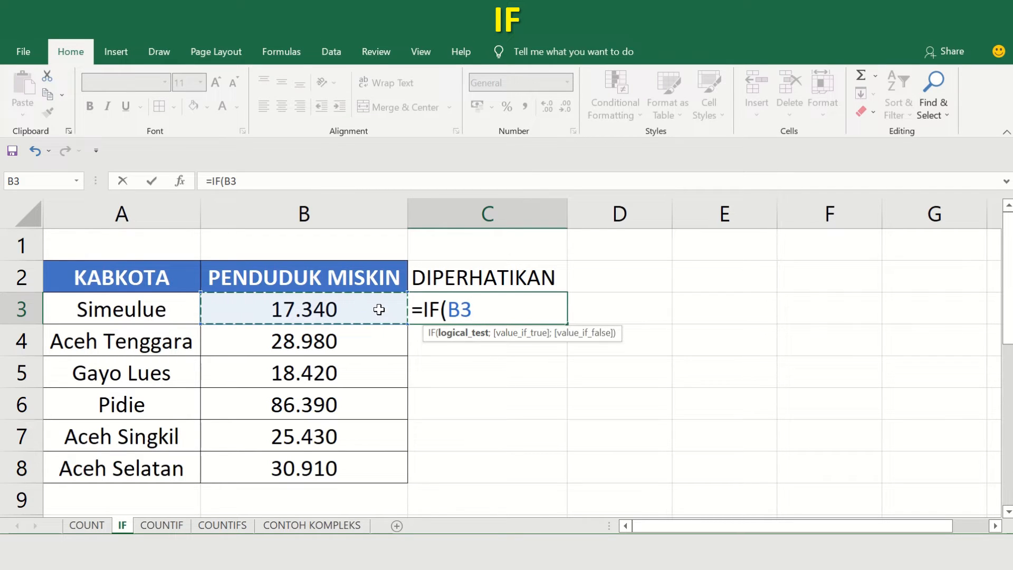
pyautogui.write('<2')
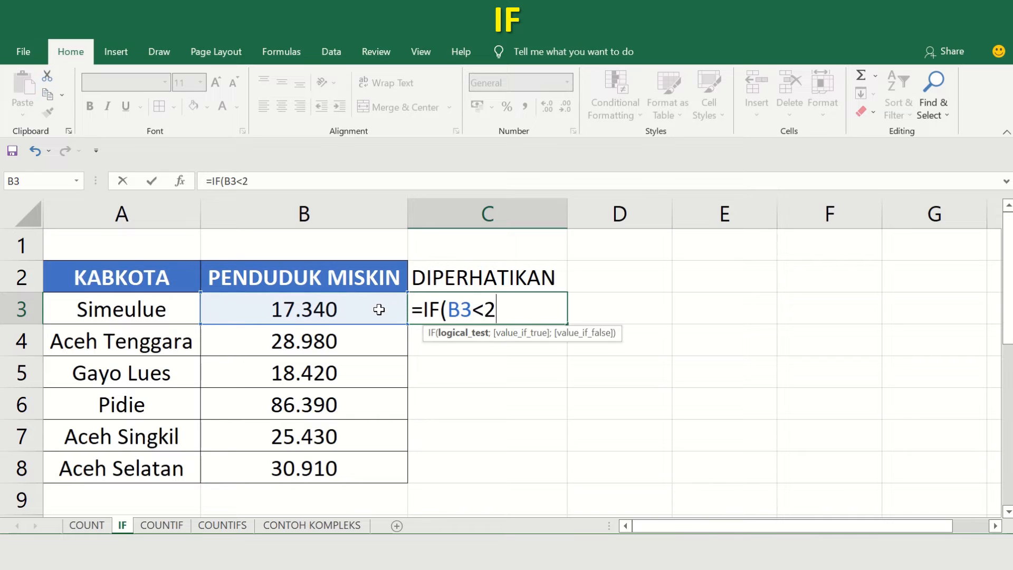
pyautogui.write('0000')
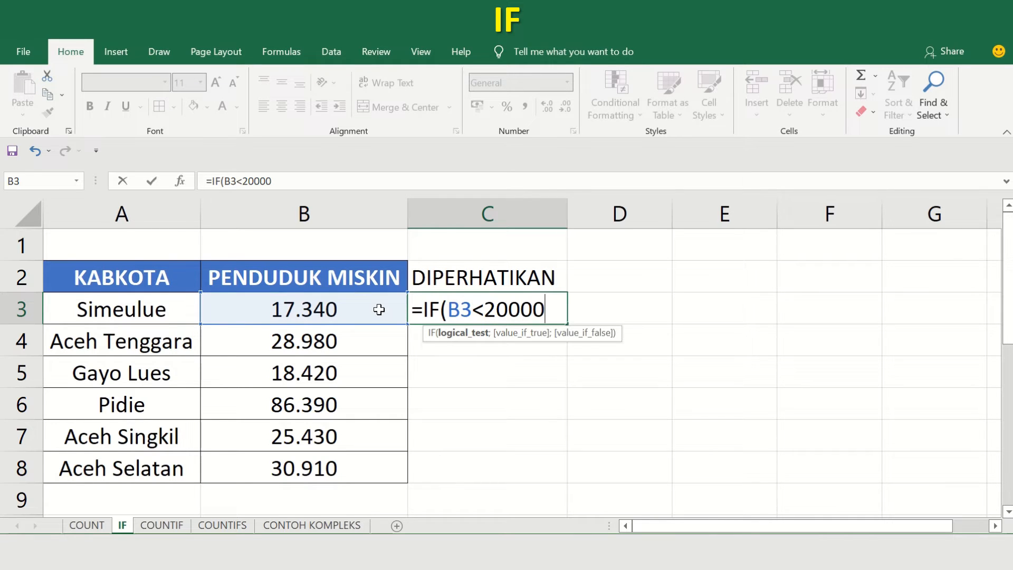
pyautogui.write(';')
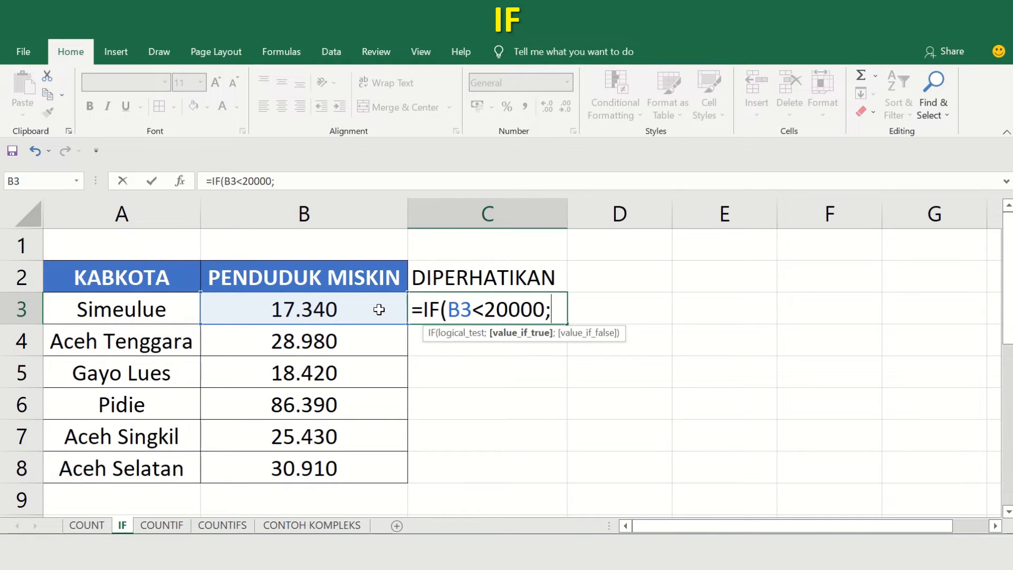
pyautogui.write('"TIDAK ')
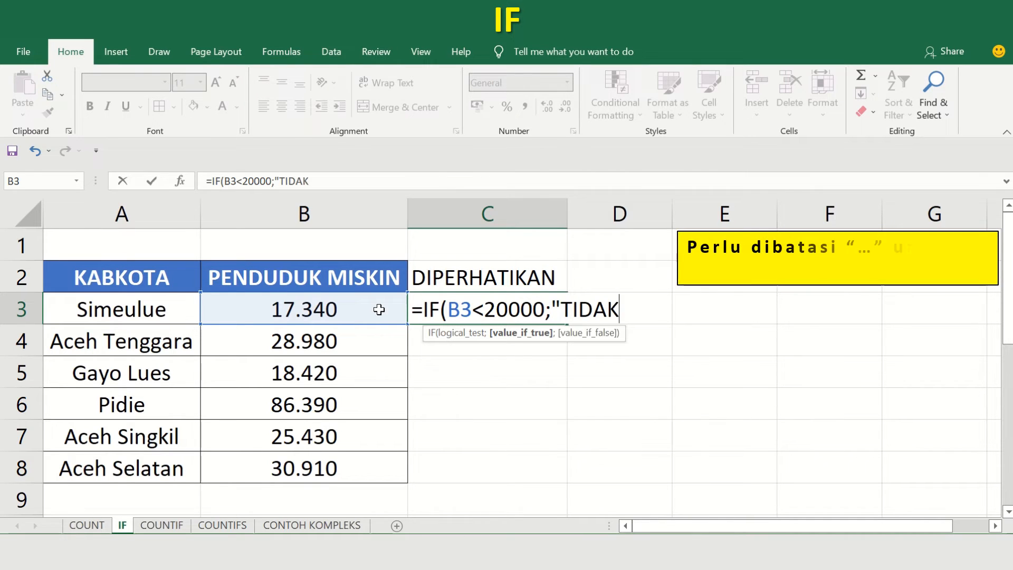
pyautogui.write('PERL')
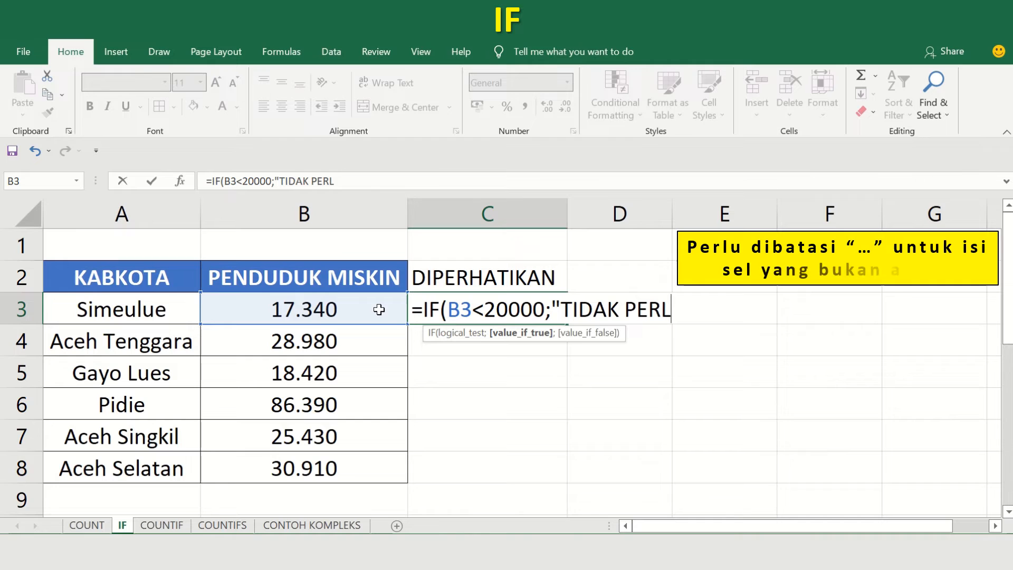
pyautogui.write('U"')
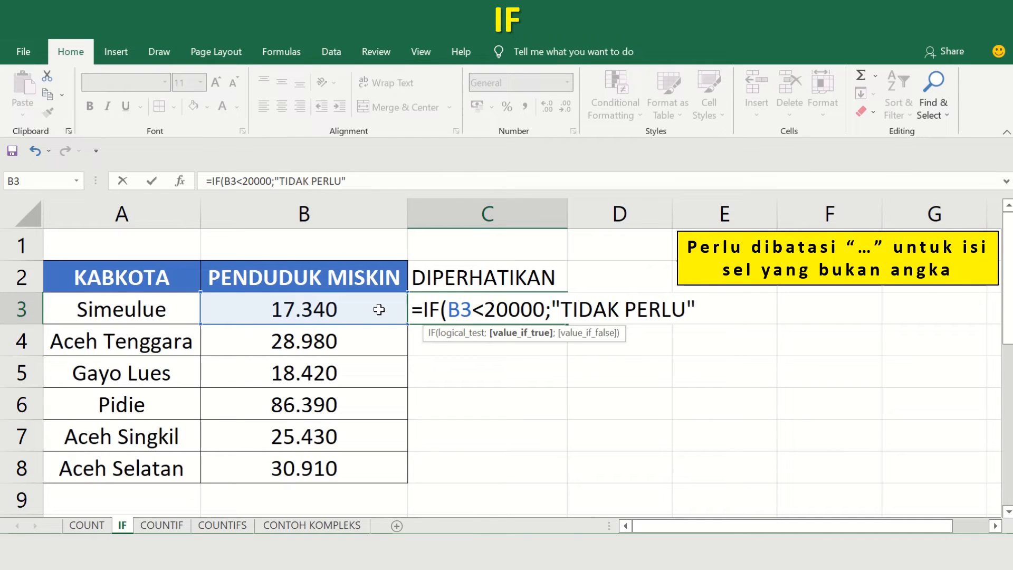
pyautogui.write(';"PER')
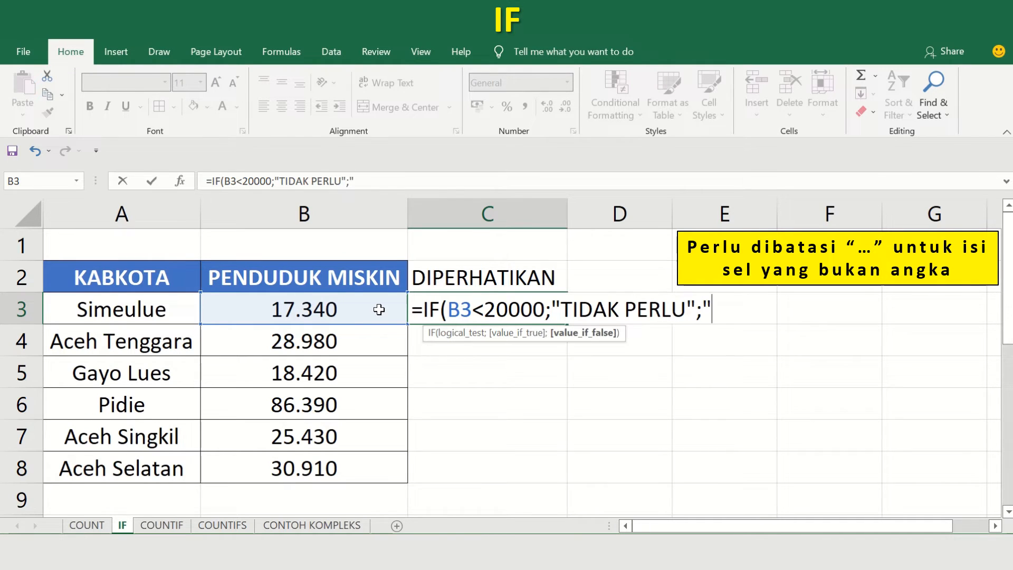
pyautogui.write('LU')
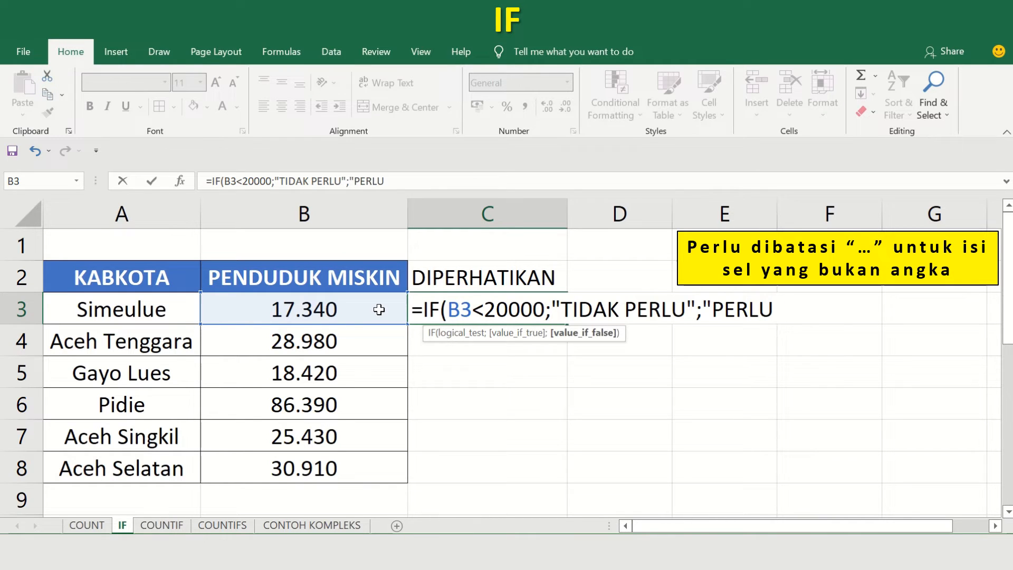
pyautogui.write('")')
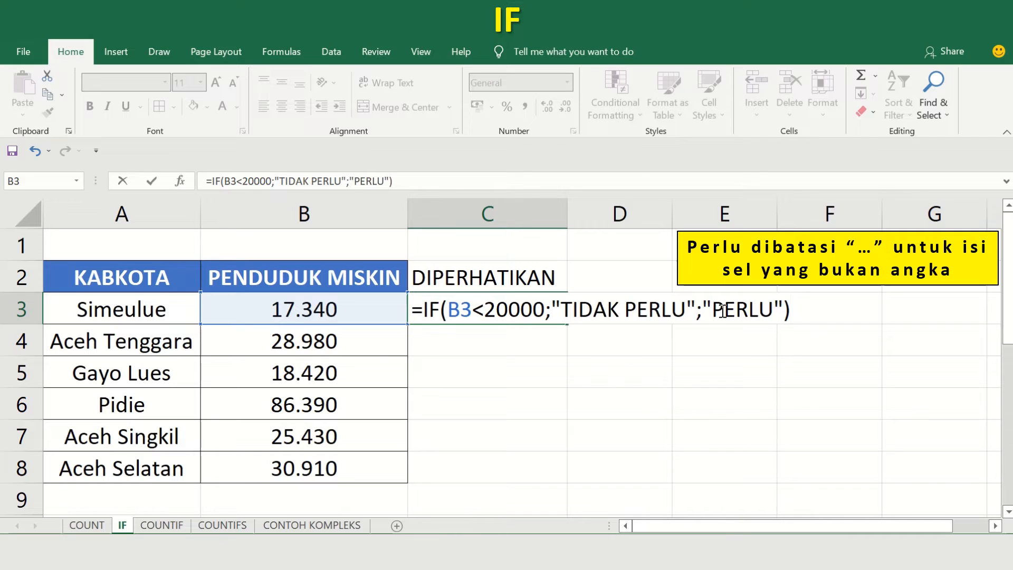
pyautogui.press('Return')
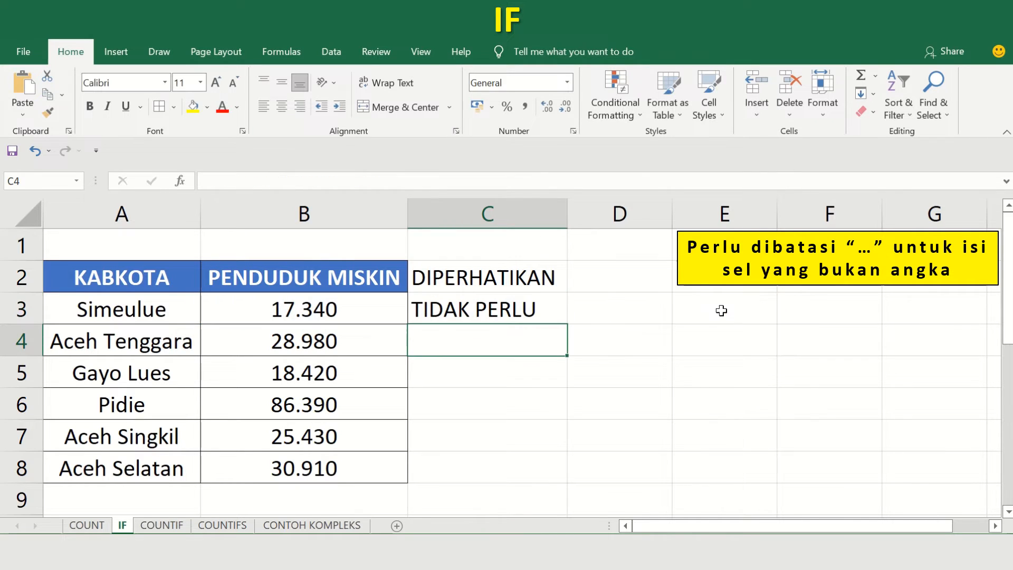
# Compare the IF result in C3 with its source value in B3, and fill the formula down to C8.
pyautogui.click(429, 309)
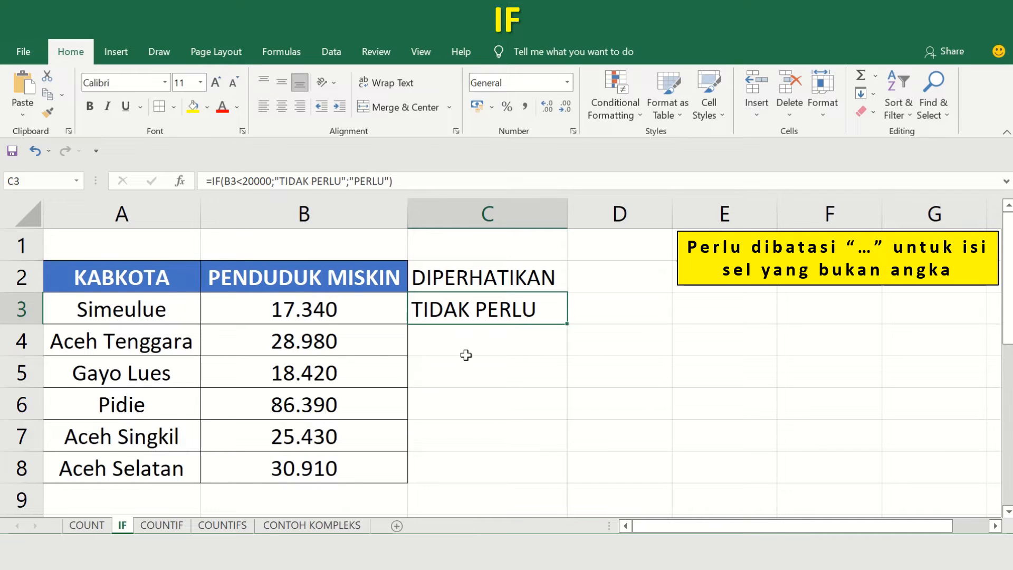
pyautogui.click(373, 343)
pyautogui.press('Up')
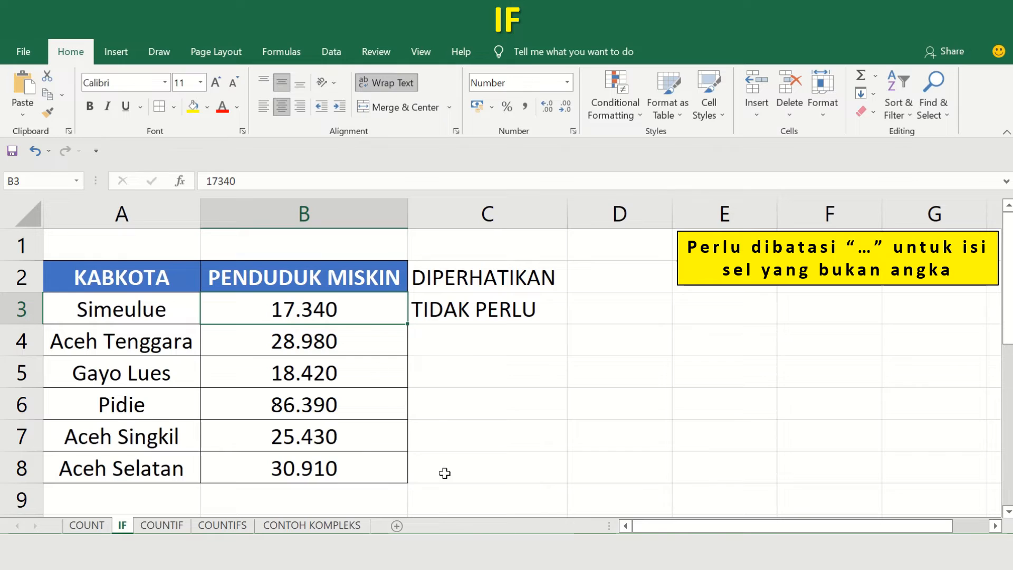
pyautogui.click(550, 316)
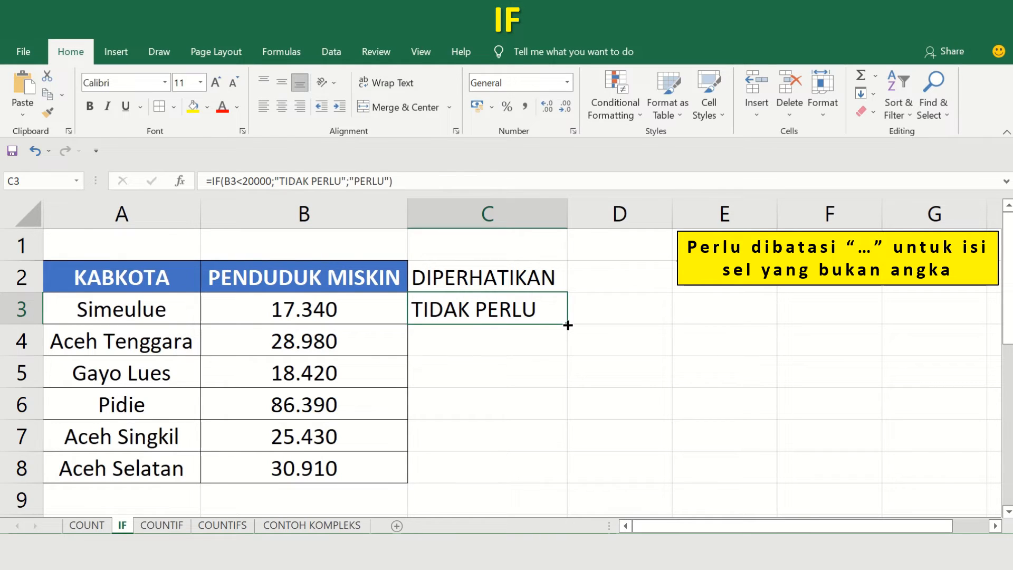
pyautogui.moveTo(567, 325); pyautogui.dragTo(554, 475)
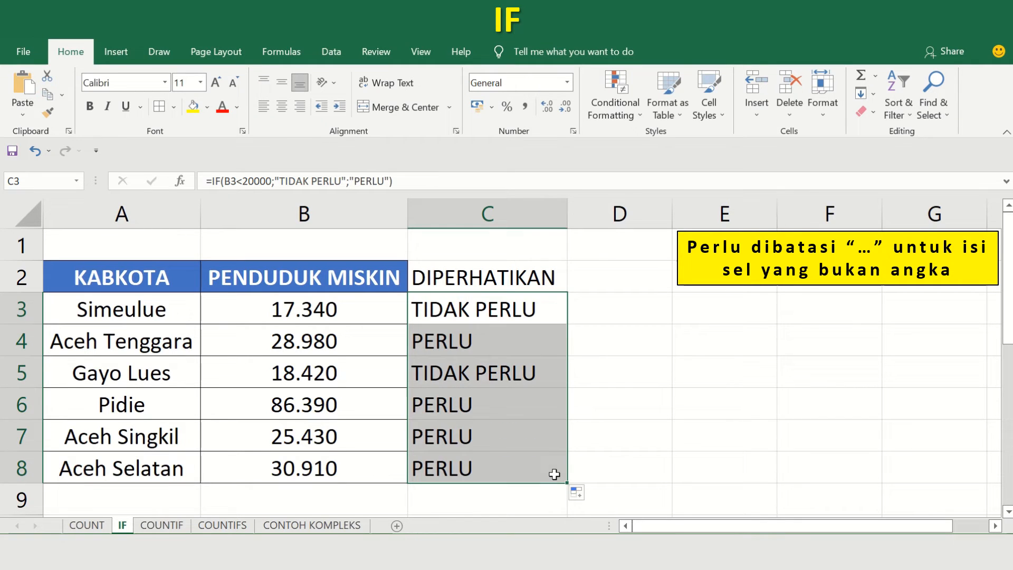
# Inspect the B3 cell reference inside the IF formula of cell C3, leaving the formula unedited.
pyautogui.click(496, 338)
pyautogui.press('Up')
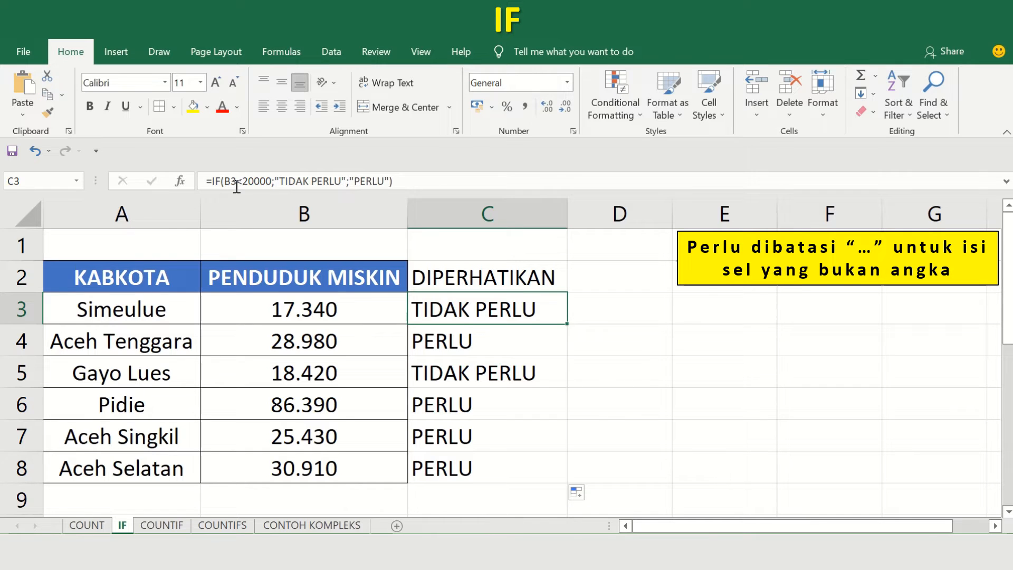
pyautogui.moveTo(236, 185); pyautogui.dragTo(226, 184)
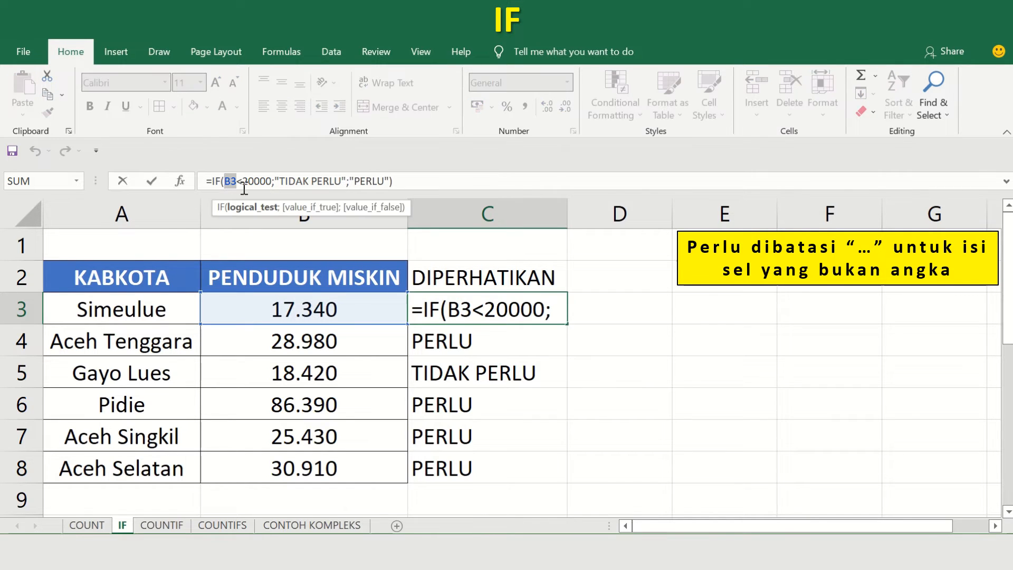
pyautogui.press('Escape')
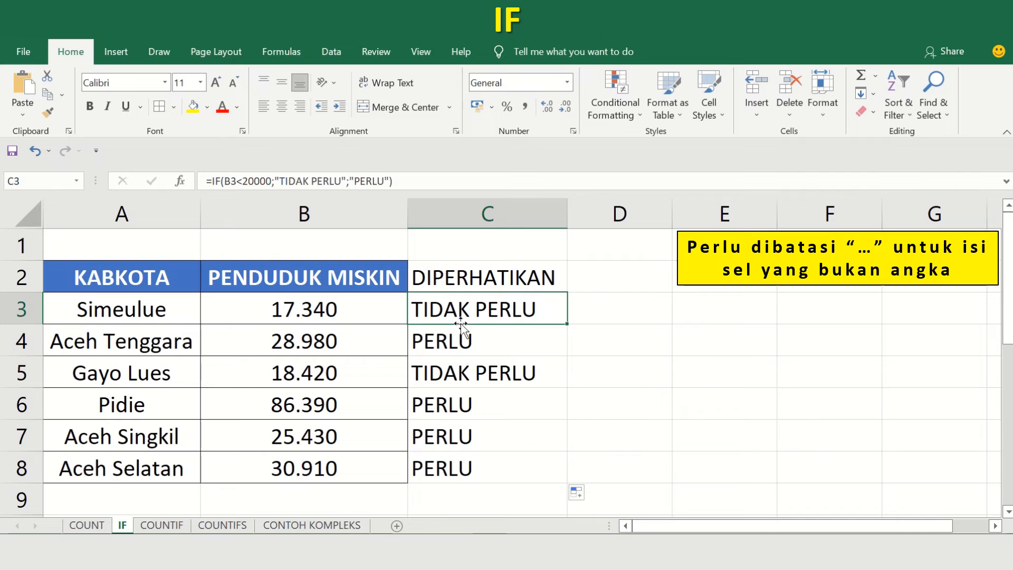
# Inspect how the cell reference in the copied IF formulas adjusts for each row from C4 to C8.
pyautogui.press('Down')
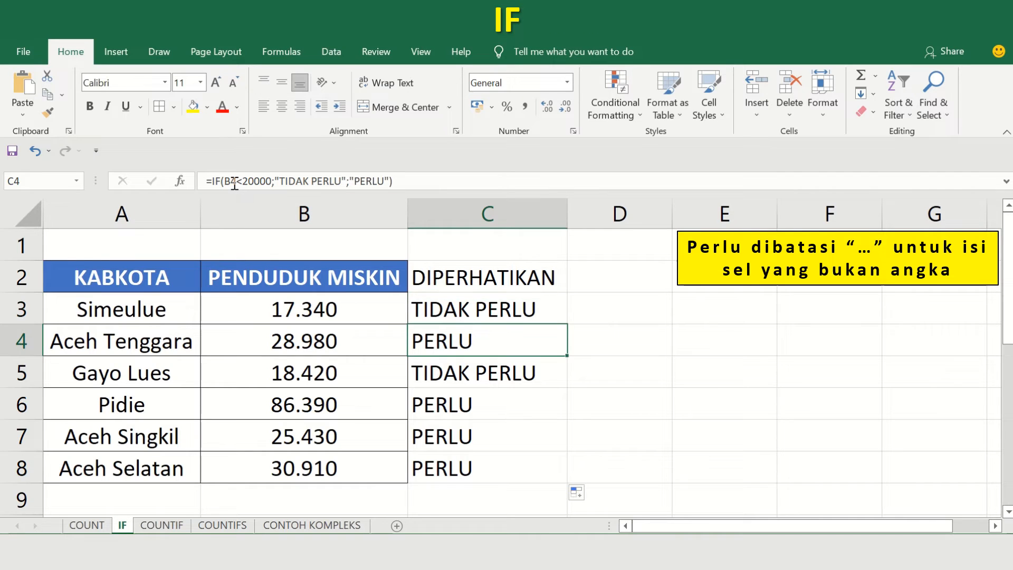
pyautogui.press('Down')
pyautogui.press('Down')
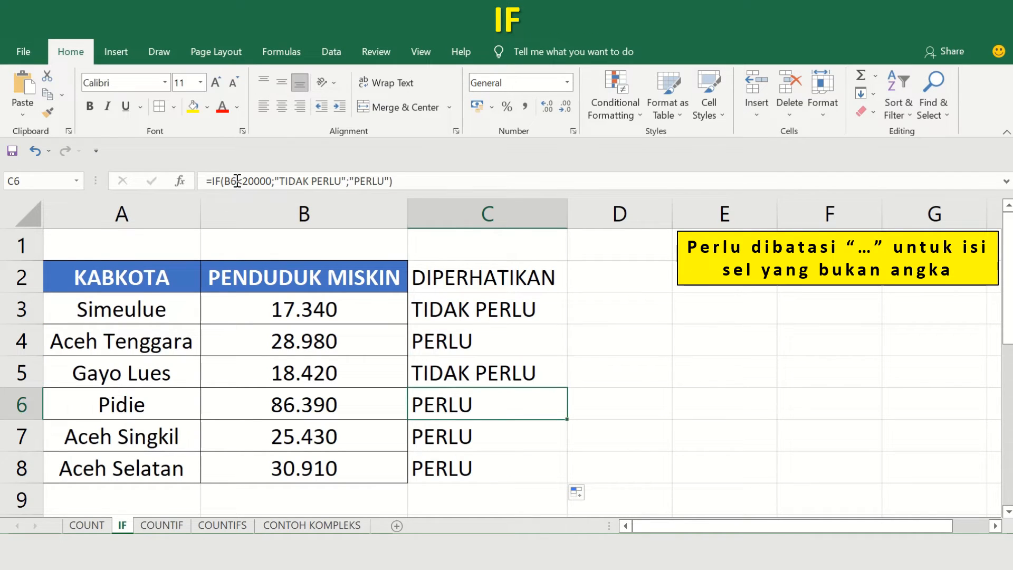
pyautogui.press('Down')
pyautogui.press('Down')
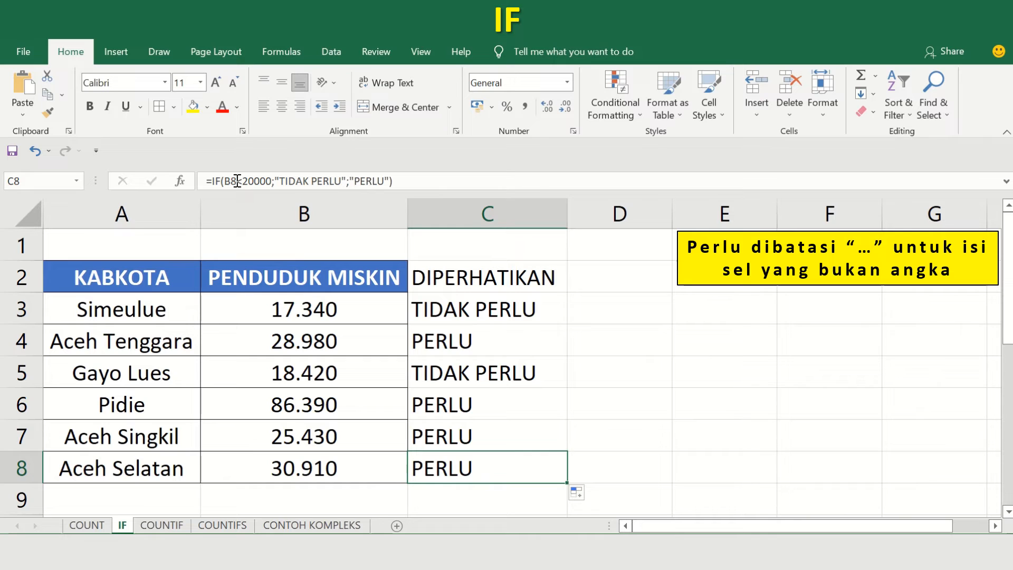
pyautogui.press('Up')
pyautogui.press('Up')
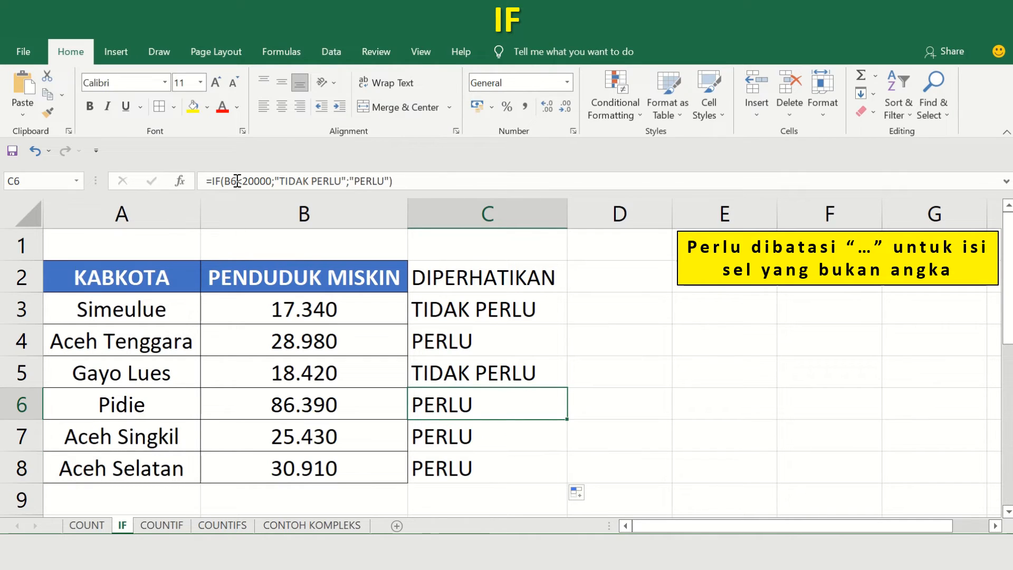
pyautogui.click(478, 332)
pyautogui.press('Up')
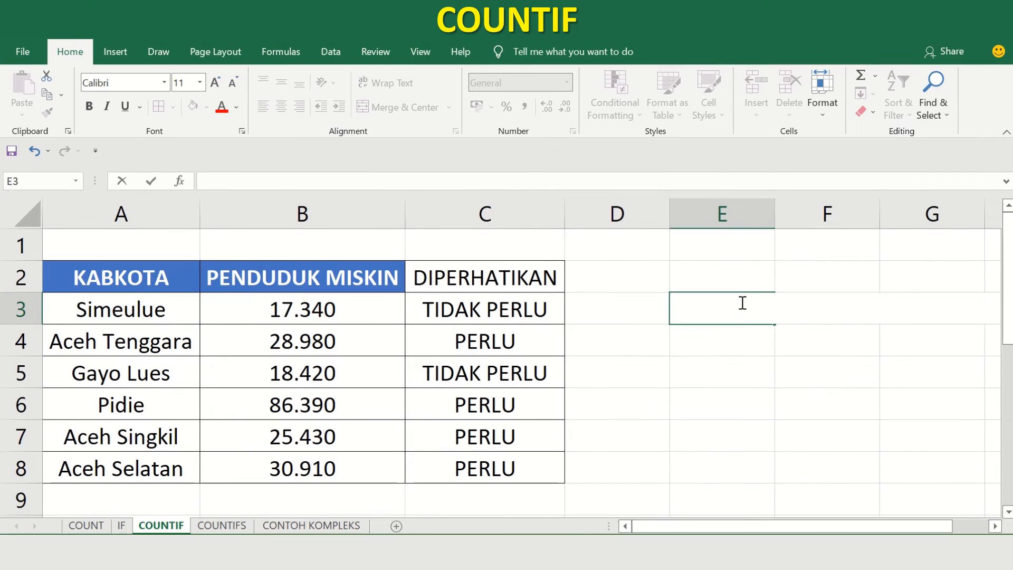
# Enter =COUNTIF(C3:C8;"PERLU") in cell E3 of the COUNTIF sheet to count the regions marked PERLU.
pyautogui.press('Return')
pyautogui.press('Up')
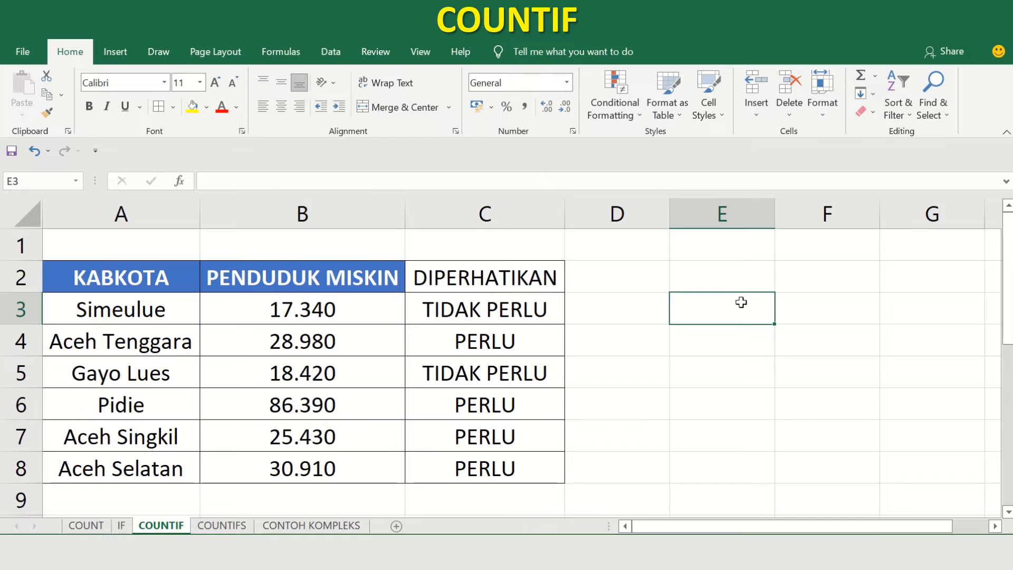
pyautogui.write('=COUNTIF')
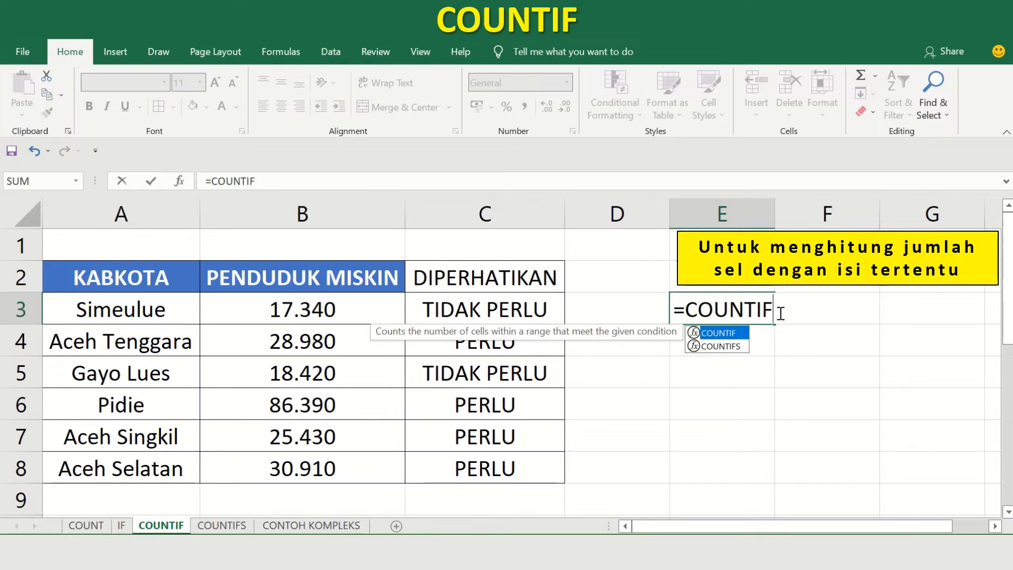
pyautogui.write('(')
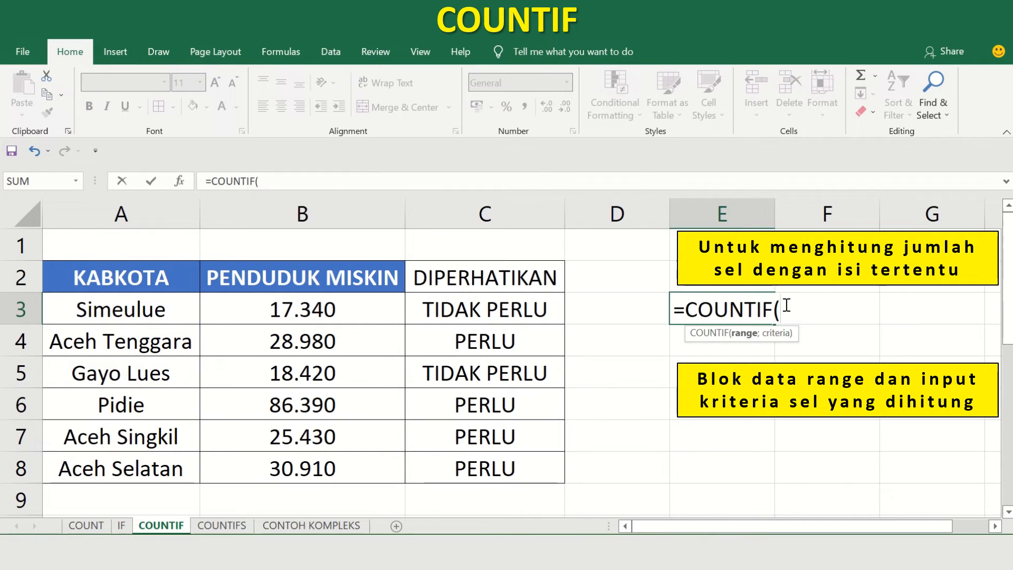
pyautogui.moveTo(504, 298); pyautogui.dragTo(510, 462)
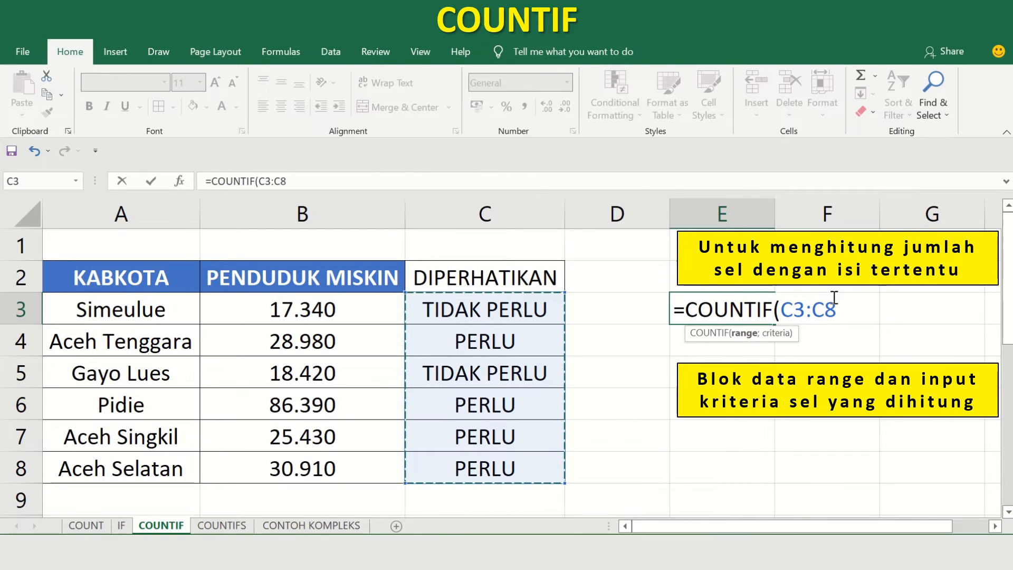
pyautogui.write(';"')
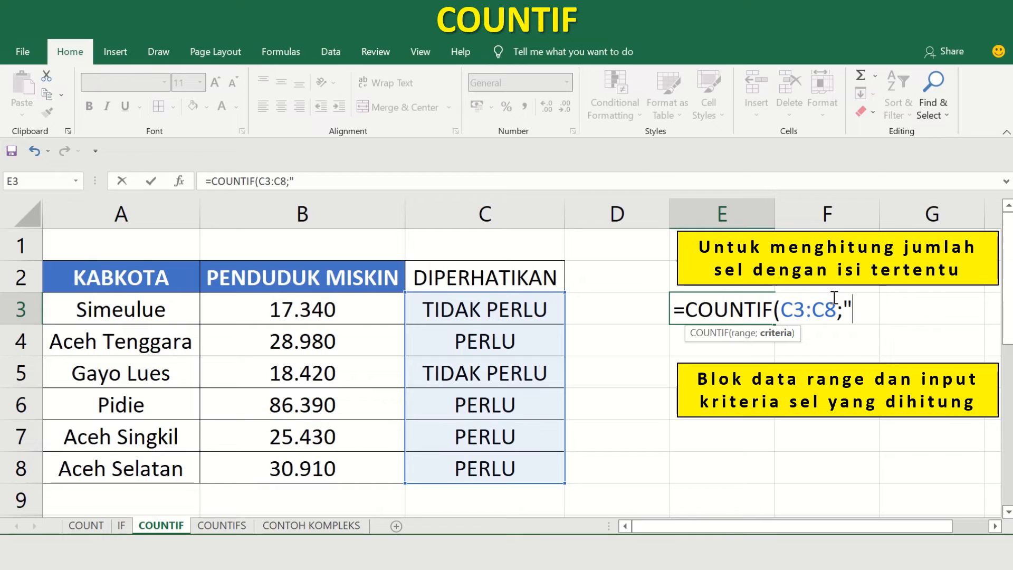
pyautogui.write('PERLU')
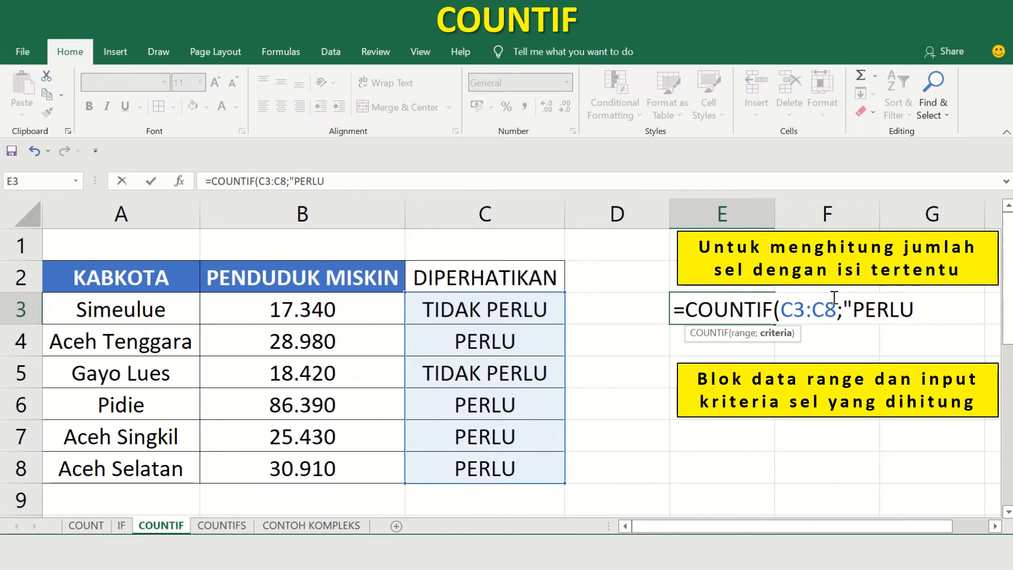
pyautogui.write('")')
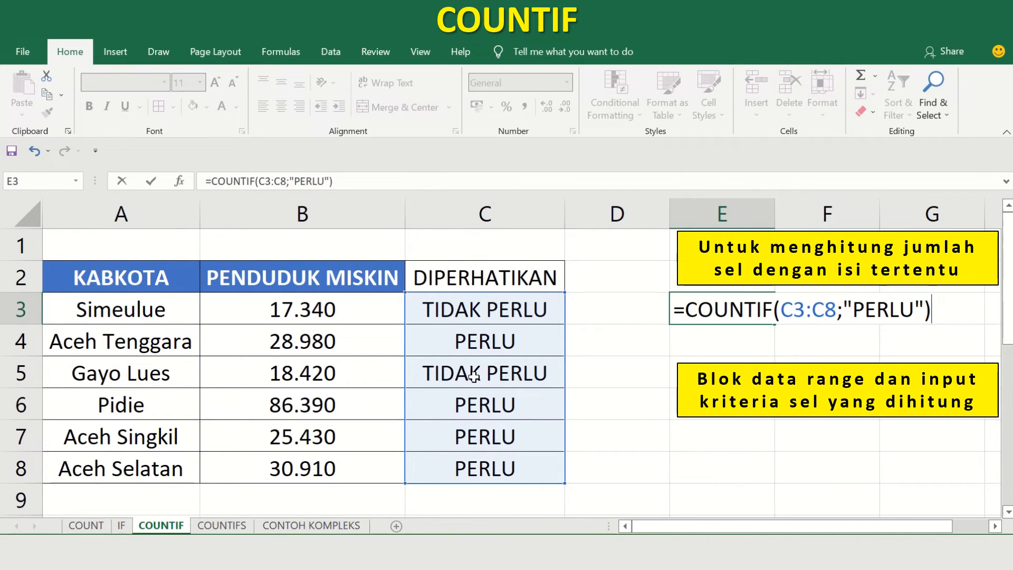
pyautogui.press('Return')
pyautogui.click(766, 314)
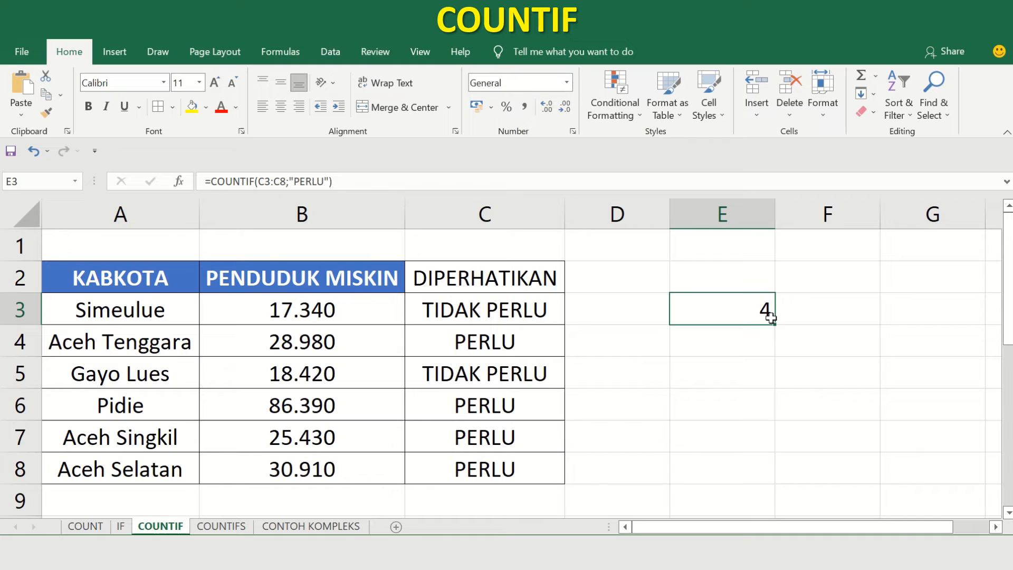
# Add a trailing space after PERLU inside the criterion of the COUNTIF formula in E3.
pyautogui.click(321, 181)
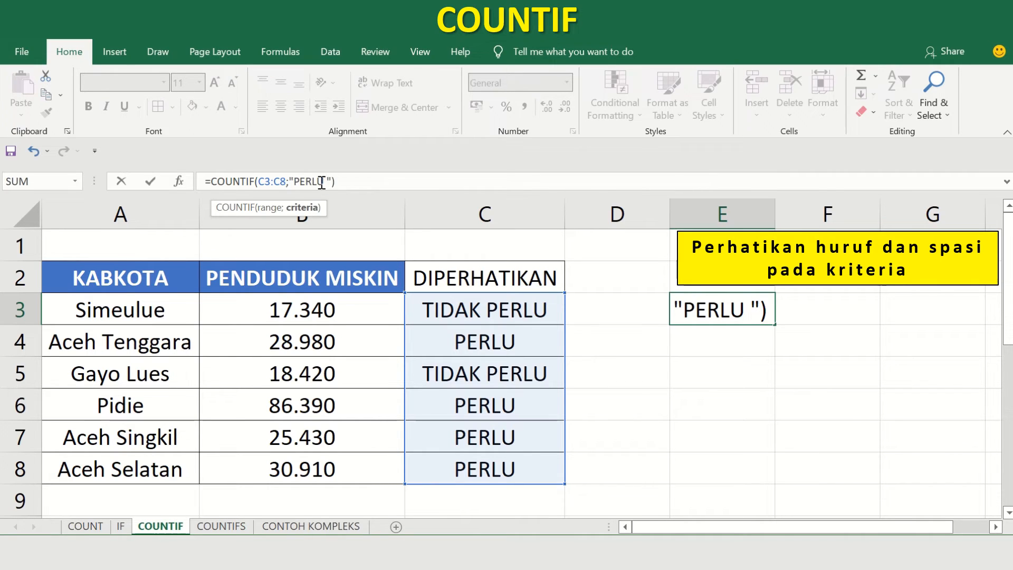
pyautogui.press('Return')
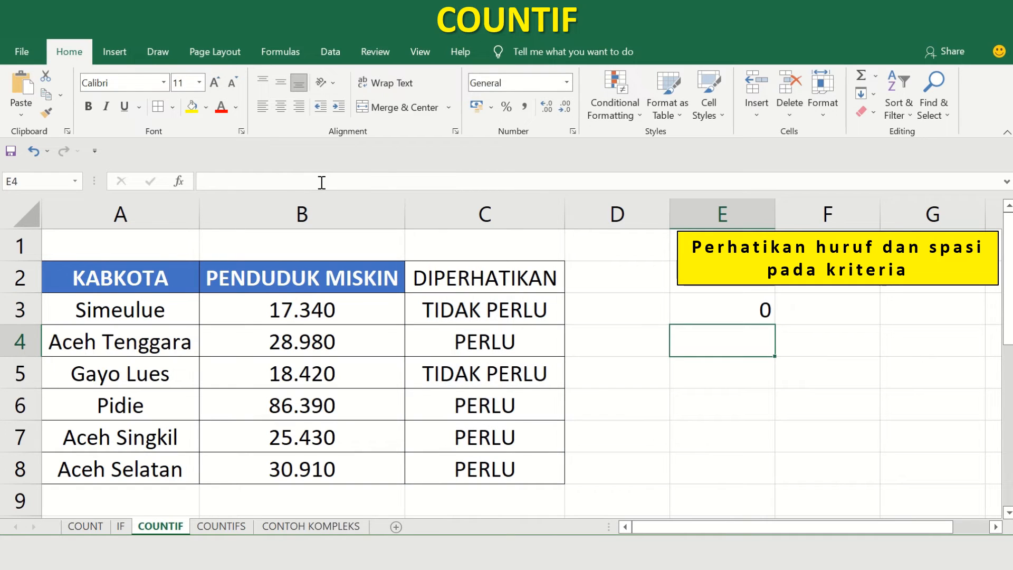
pyautogui.press('Up')
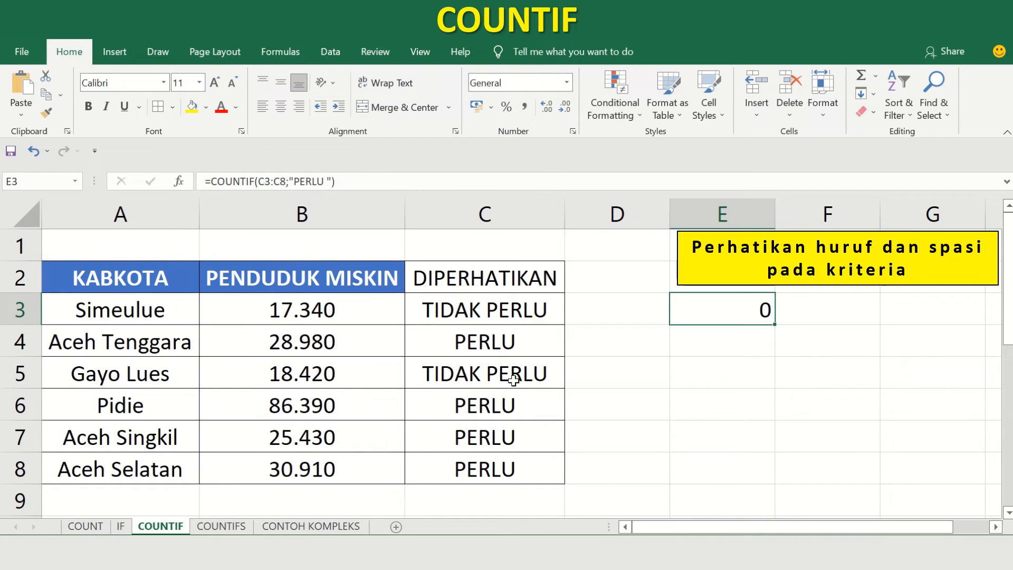
# Remove the trailing space from the COUNTIF criterion in E3 so that it reads "PERLU".
pyautogui.click(326, 181)
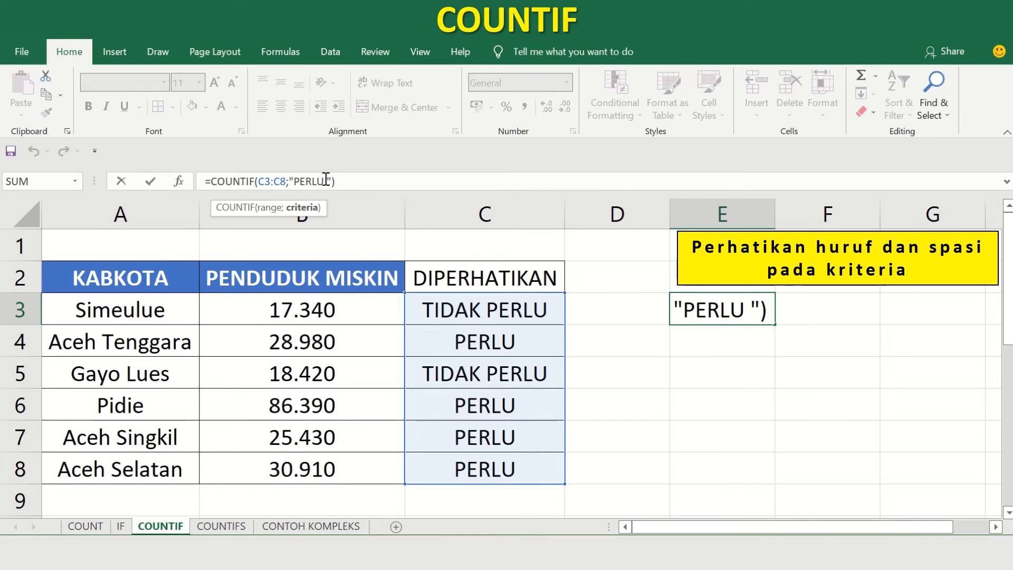
pyautogui.press('Delete')
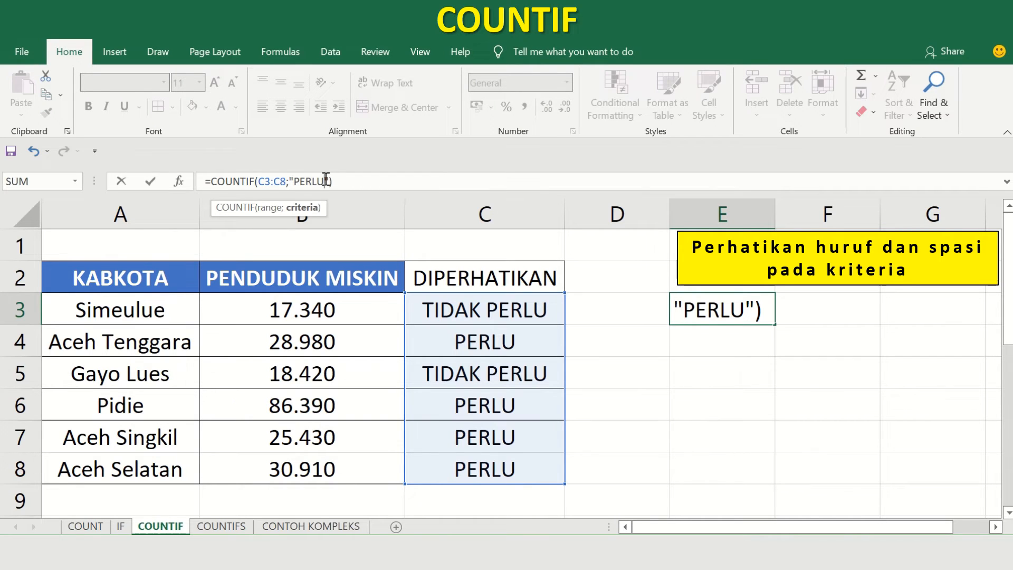
pyautogui.press('Return')
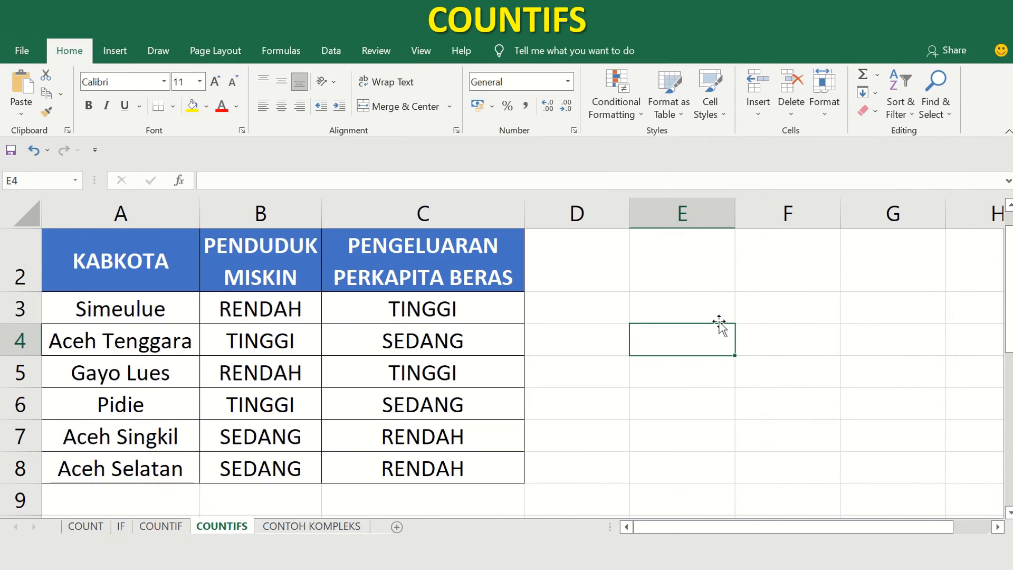
# Begin a COUNTIFS formula in cell E3 of the COUNTIFS sheet with range B3:B8 and criterion "RENDAH" as its first condition.
pyautogui.click(717, 309)
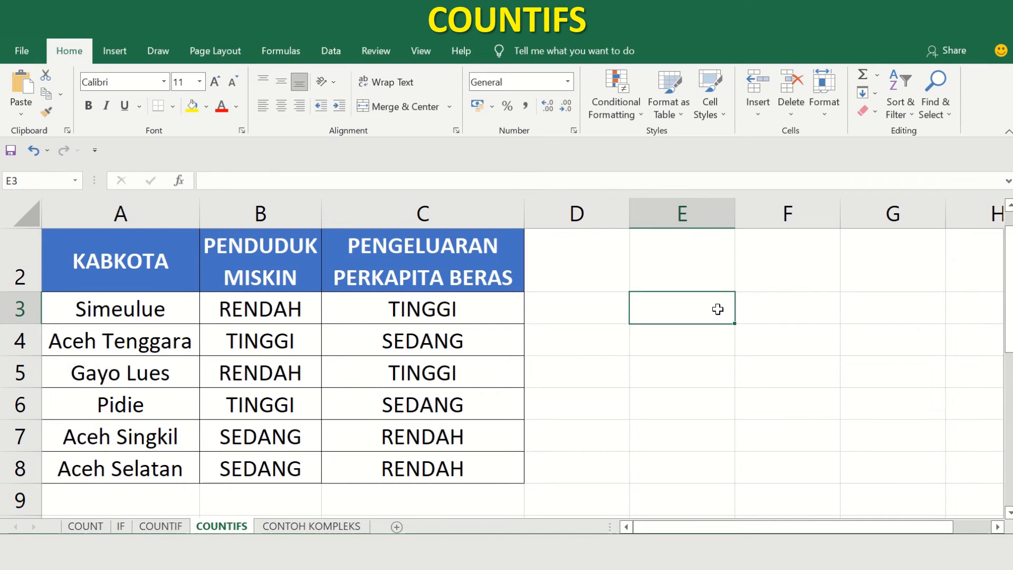
pyautogui.write('=C')
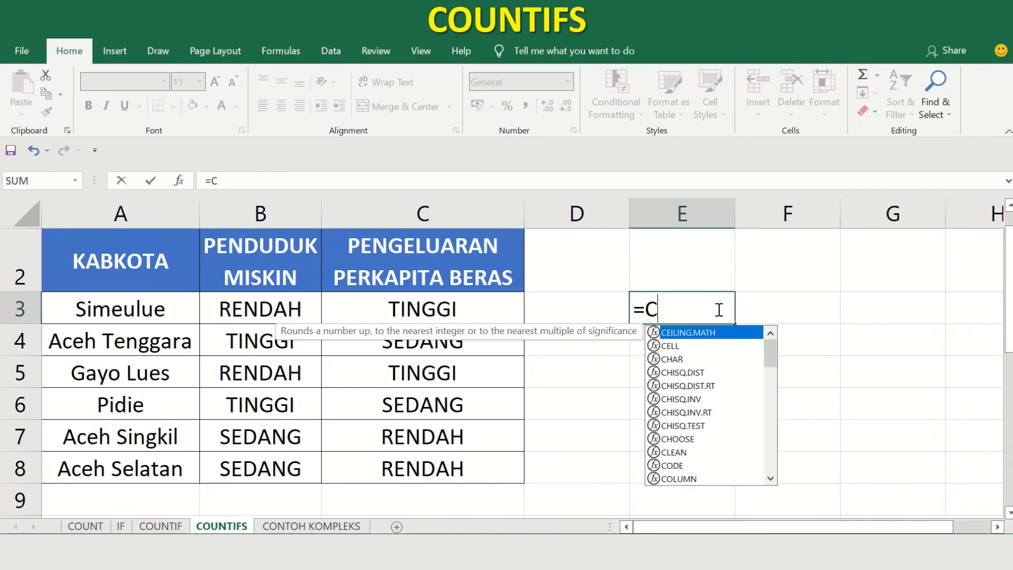
pyautogui.write('OUNTIFS')
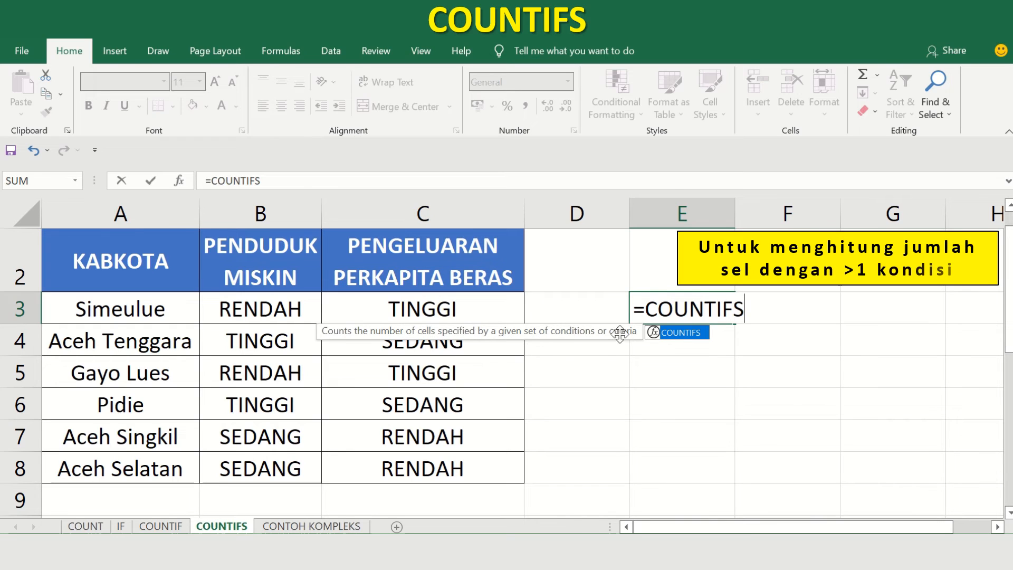
pyautogui.doubleClick(669, 337)
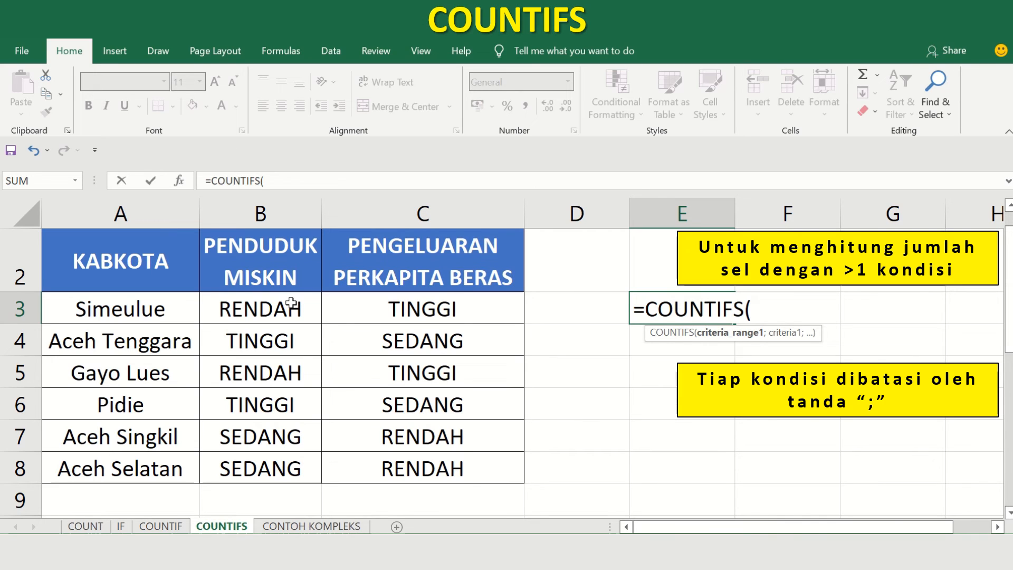
pyautogui.moveTo(291, 302); pyautogui.dragTo(274, 461)
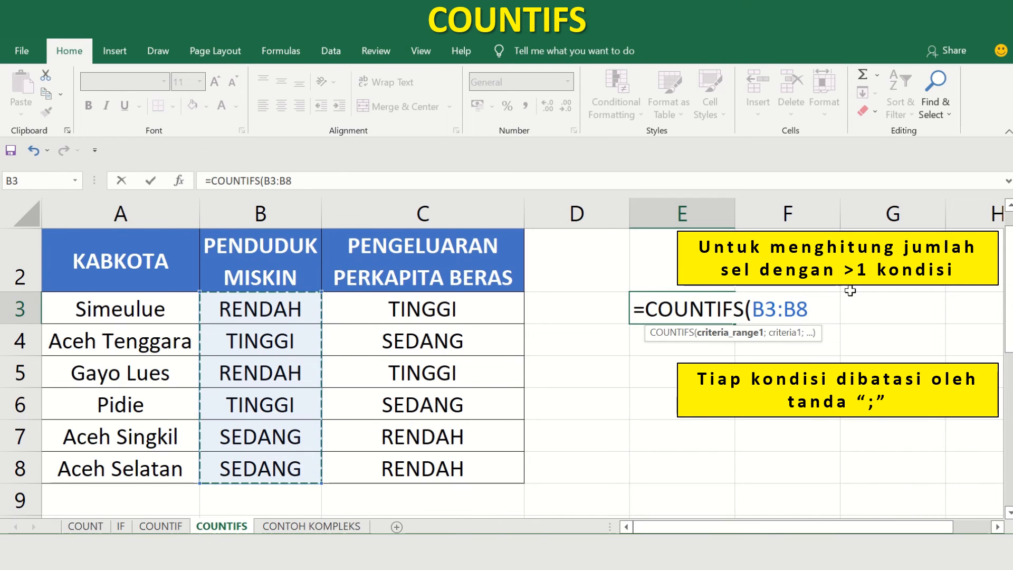
pyautogui.write(';')
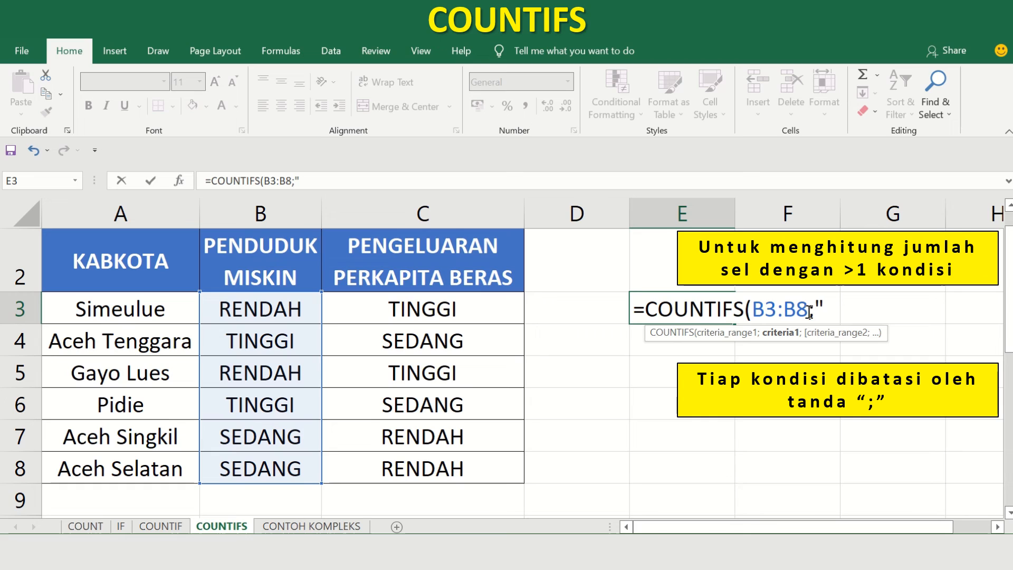
pyautogui.write('RENDAH')
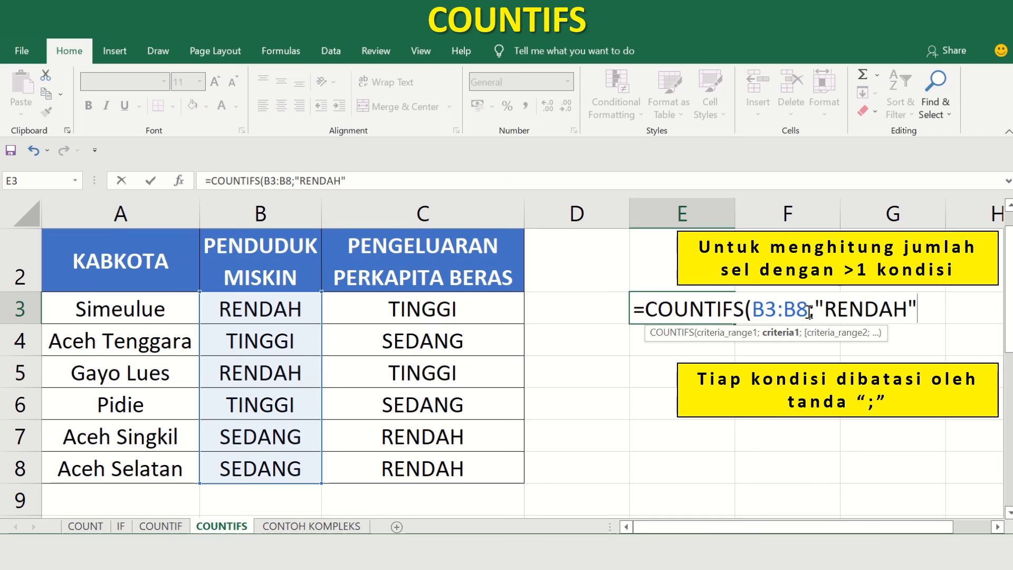
pyautogui.write('";')
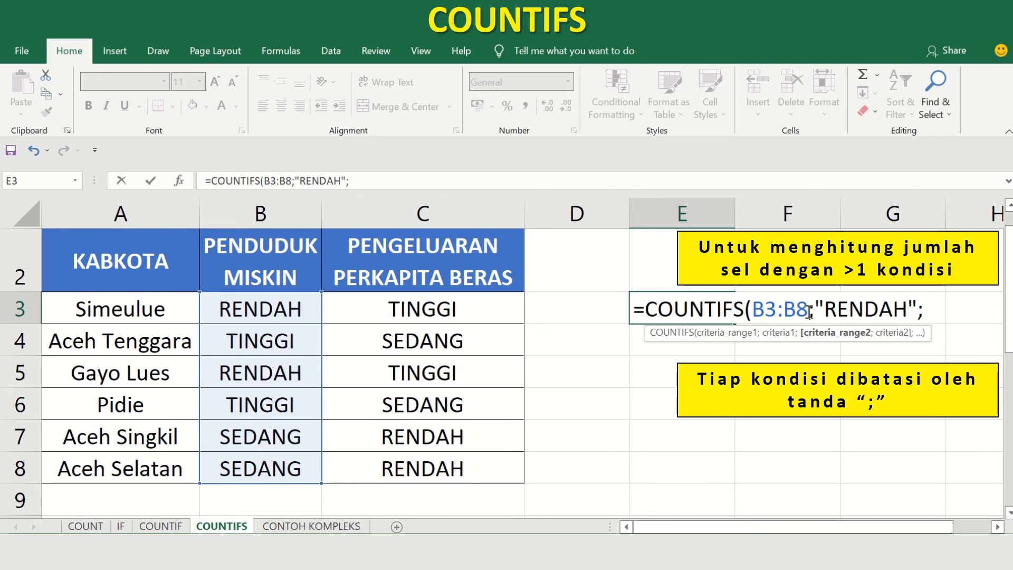
# Complete the COUNTIFS formula in E3 with range C3:C8 and criterion "TINGGI", and select the source data B3:C8 for comparison.
pyautogui.moveTo(486, 312); pyautogui.dragTo(470, 468)
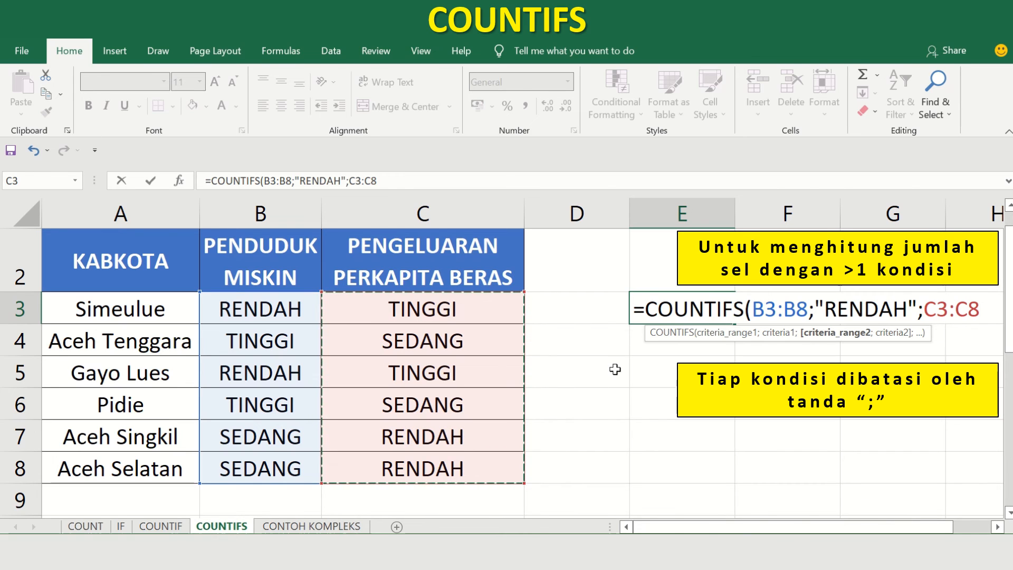
pyautogui.write(';"')
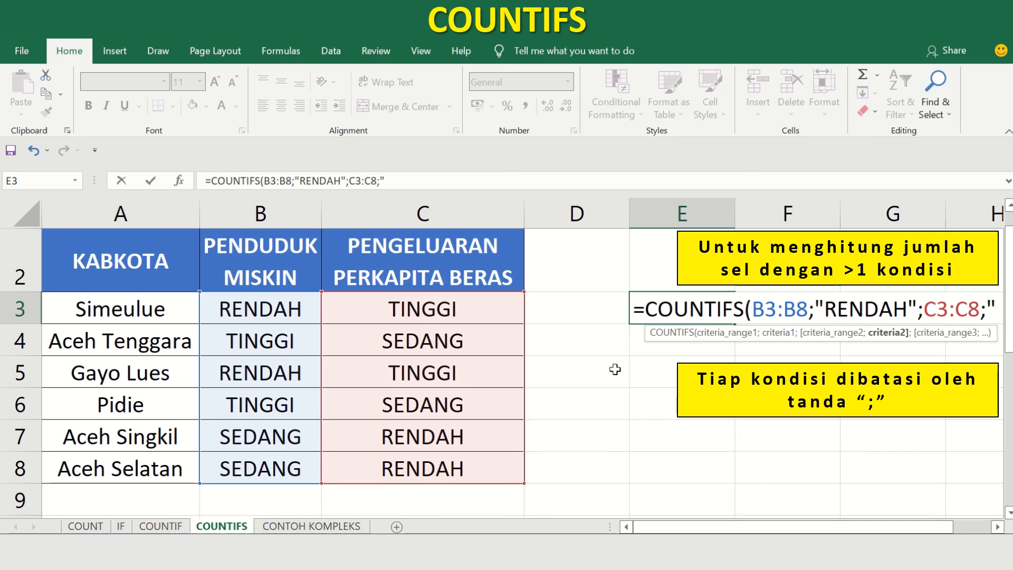
pyautogui.write('TINGG')
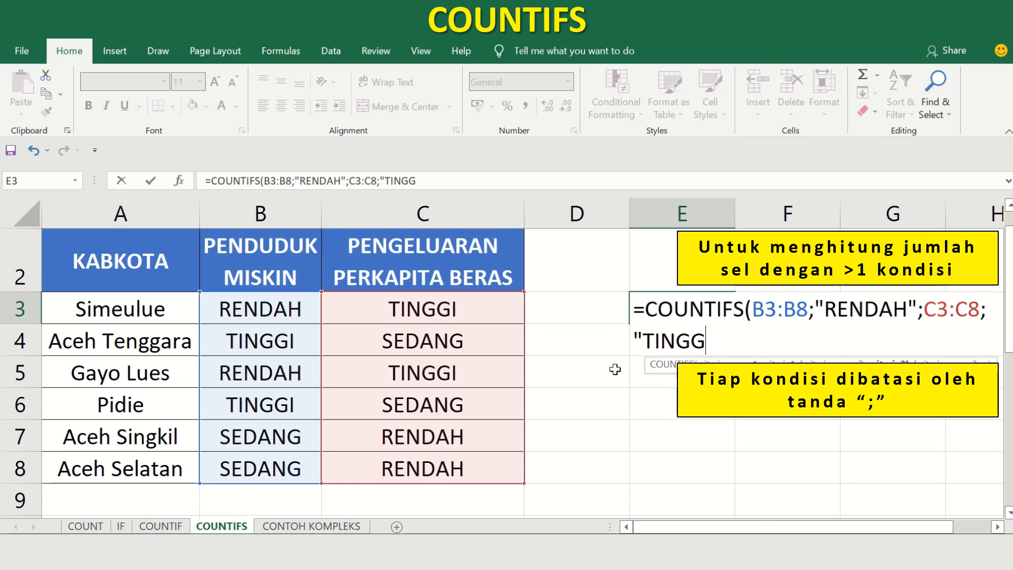
pyautogui.write('I')
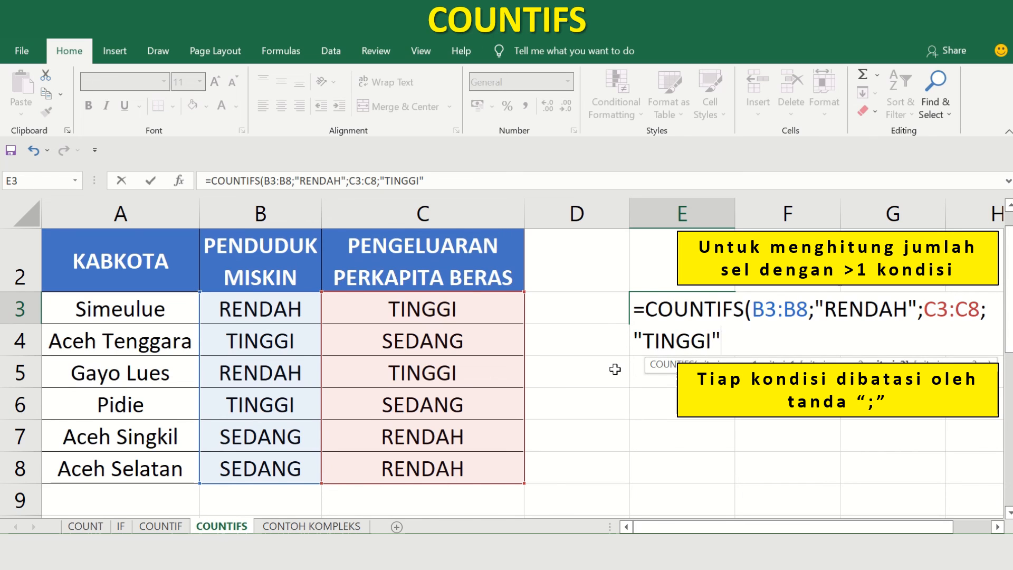
pyautogui.write('")')
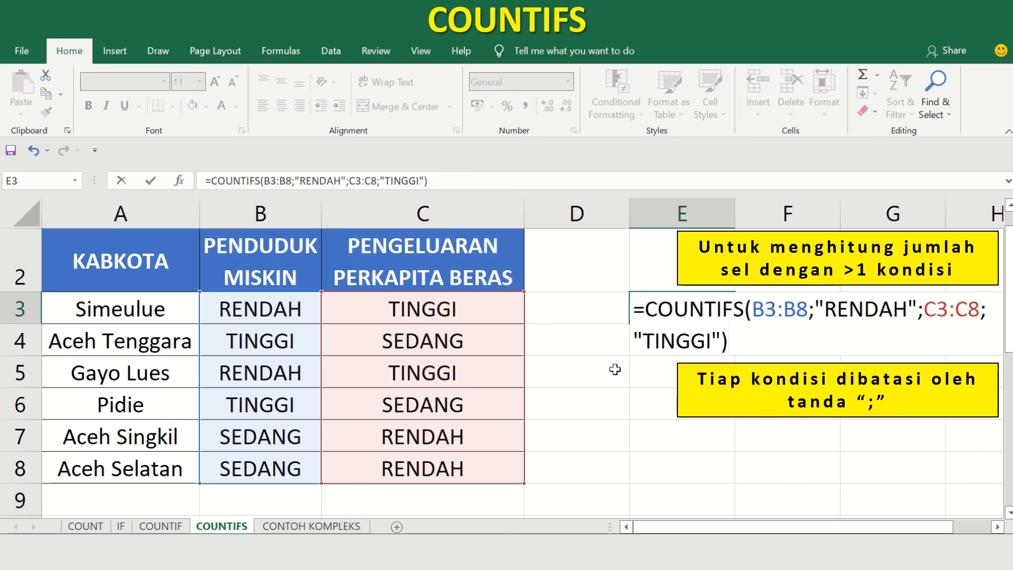
pyautogui.press('Return')
pyautogui.press('Up')
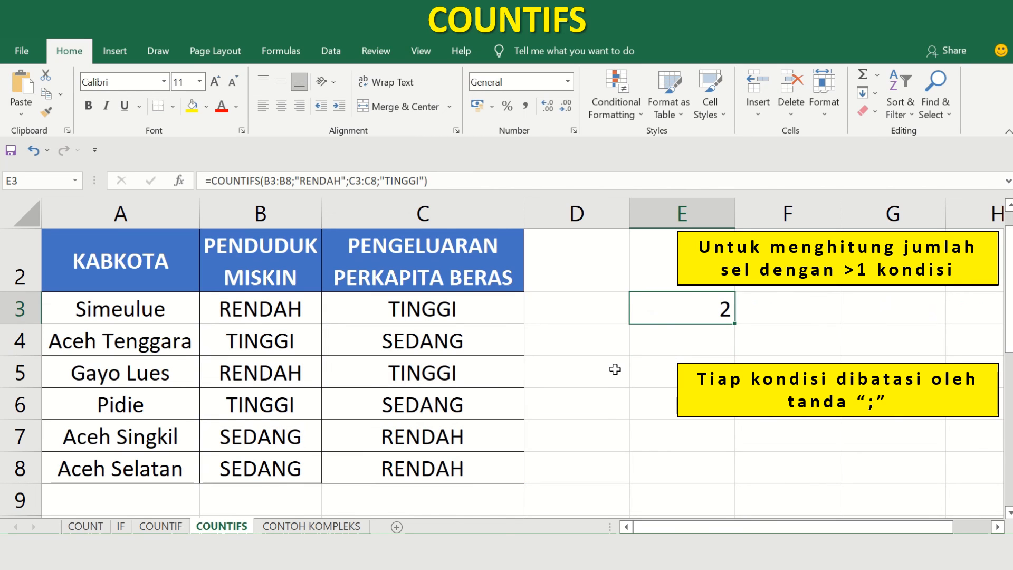
pyautogui.press('Left')
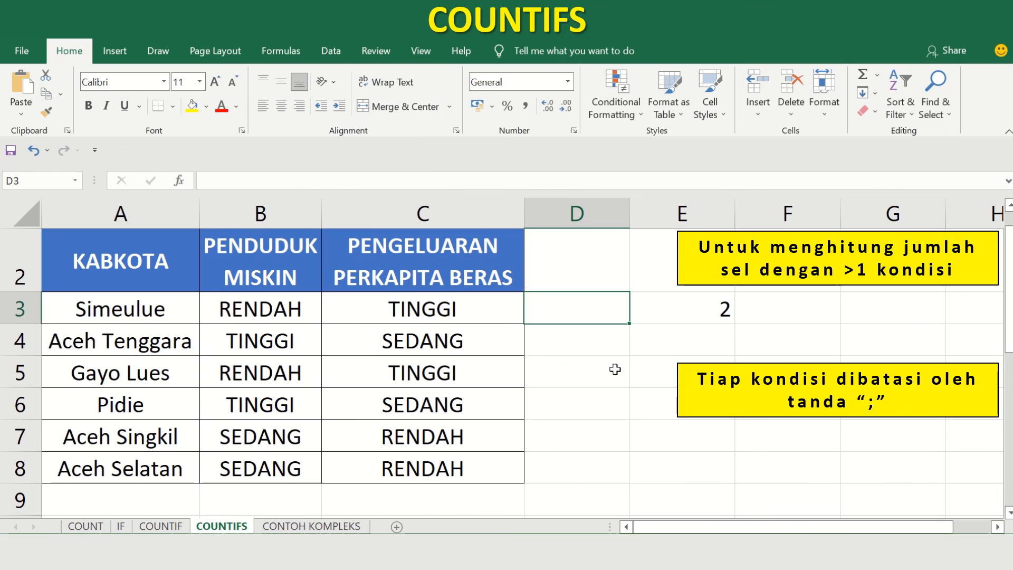
pyautogui.moveTo(291, 312); pyautogui.dragTo(412, 462)
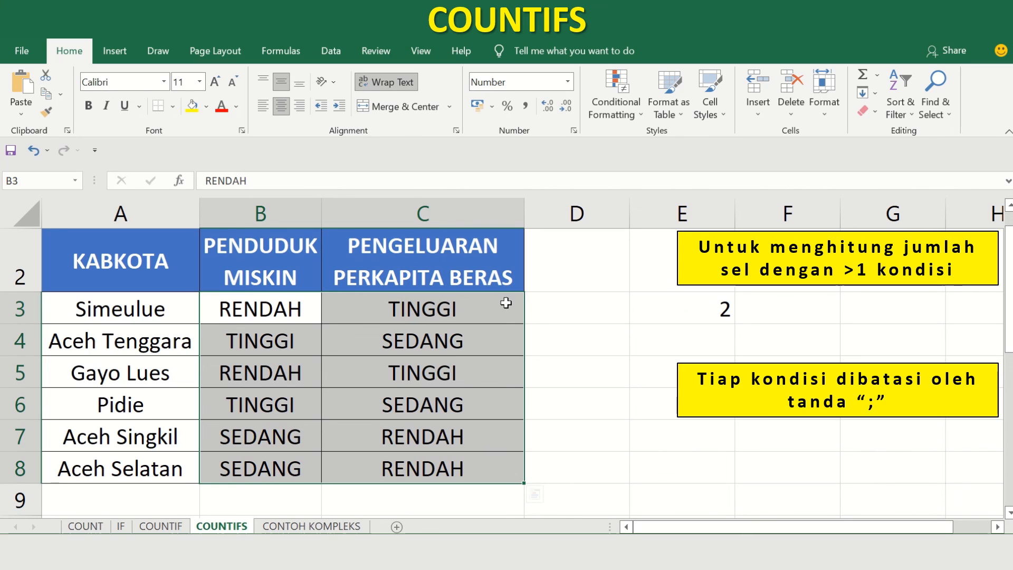
# Check the COUNTIFS result in E3 against the category pairs in B3:C3 and B5:C5.
pyautogui.click(599, 305)
pyautogui.click(652, 314)
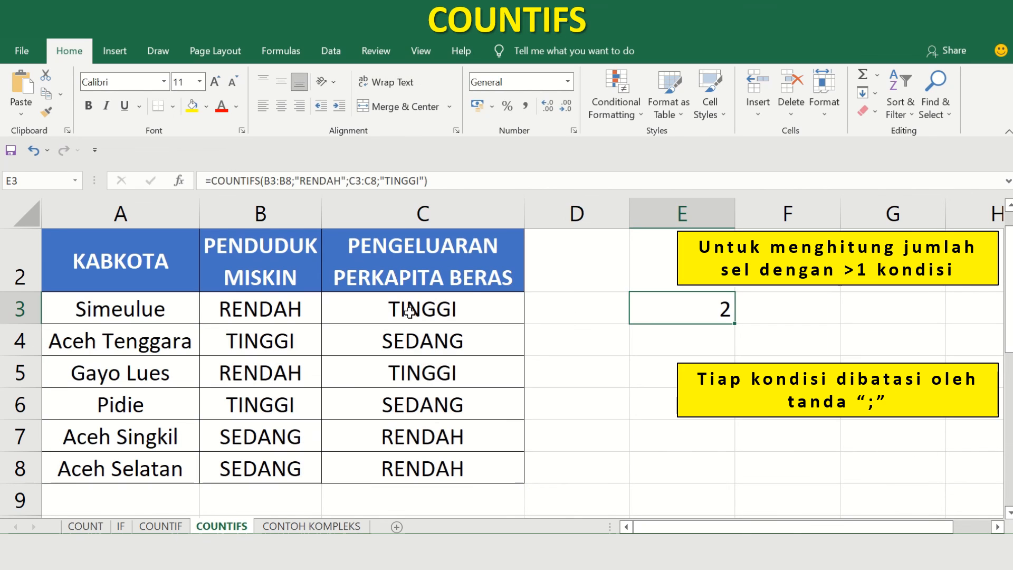
pyautogui.click(248, 315)
pyautogui.moveTo(330, 315); pyautogui.dragTo(373, 316)
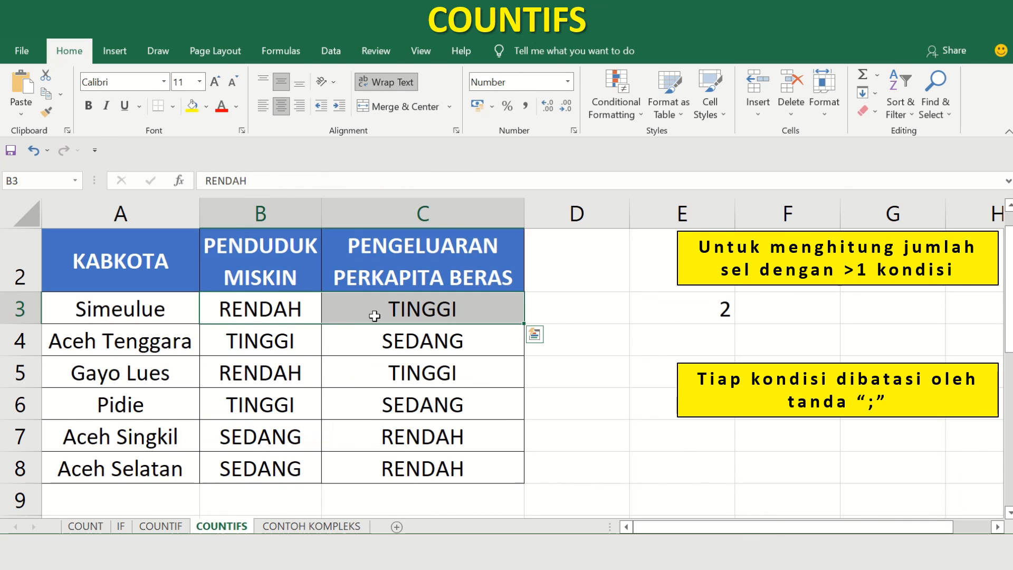
pyautogui.moveTo(271, 368); pyautogui.dragTo(373, 372)
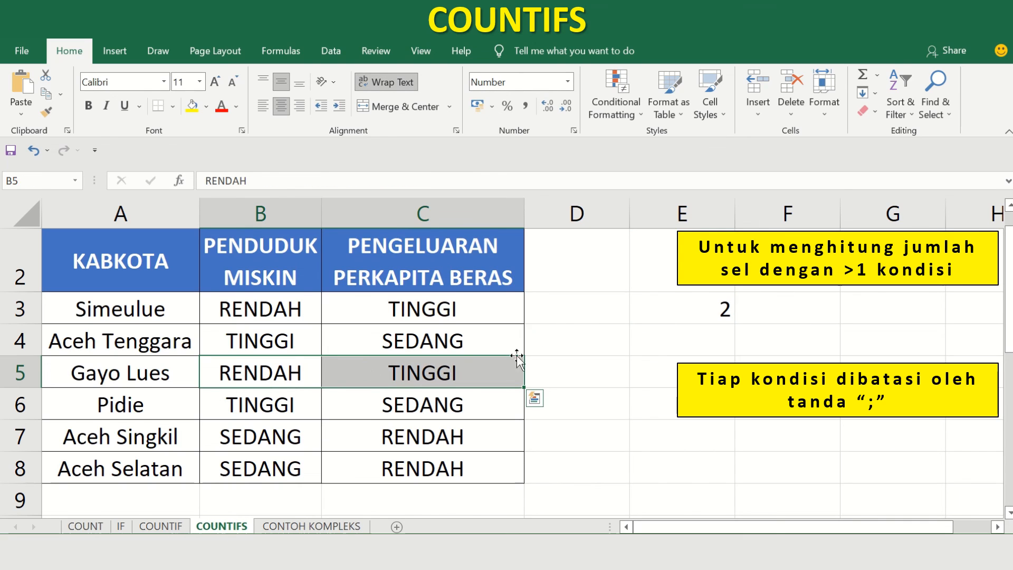
pyautogui.click(705, 304)
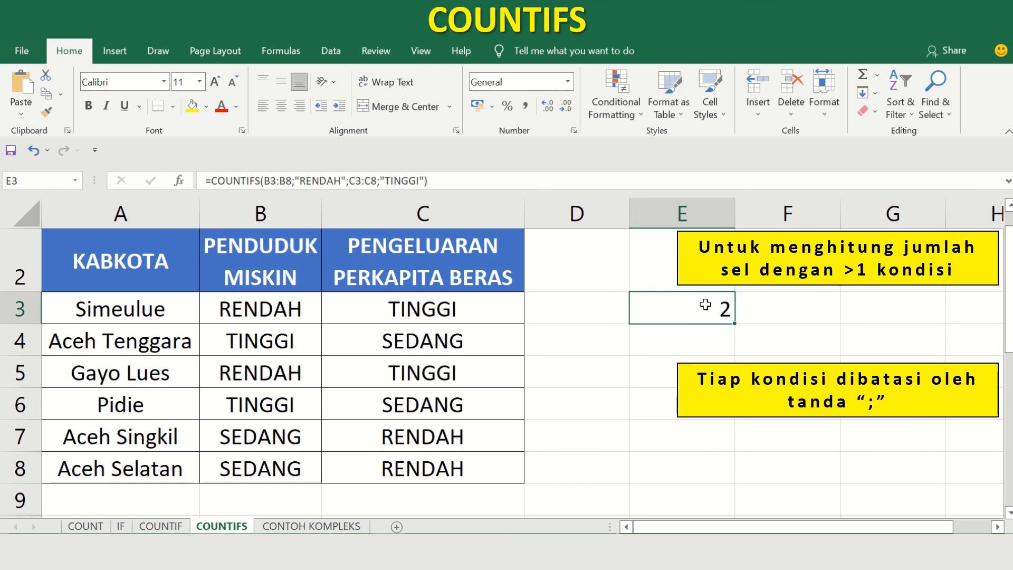
# Examine individual category cells in columns B and C from row 3 to row 6, and return to the formula in E3.
pyautogui.click(379, 314)
pyautogui.press('Left')
pyautogui.press('Down')
pyautogui.press('Down')
pyautogui.press('Right')
pyautogui.press('Down')
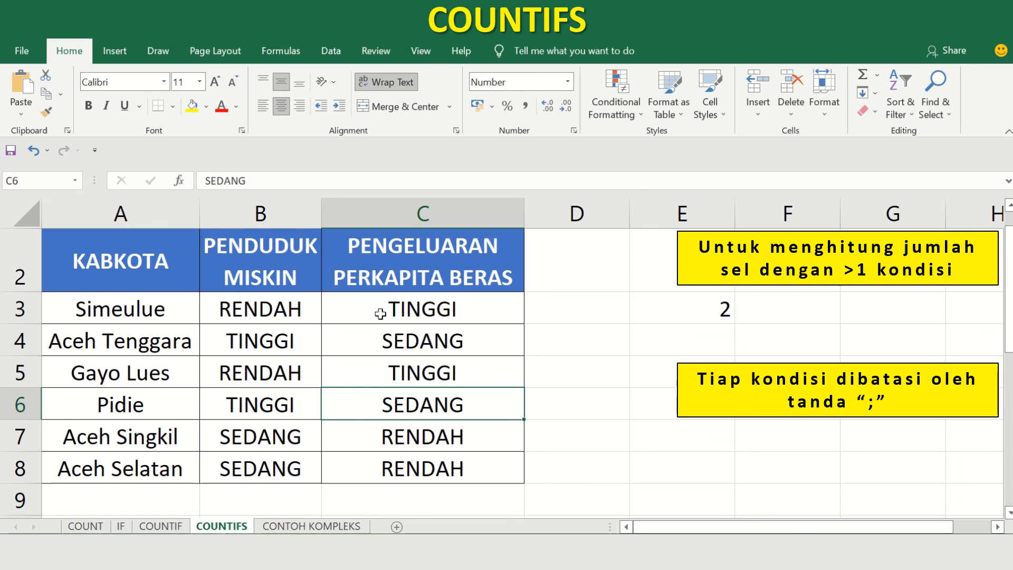
pyautogui.press('Right')
pyautogui.press('Up')
pyautogui.press('Up')
pyautogui.press('Up')
pyautogui.press('Right')
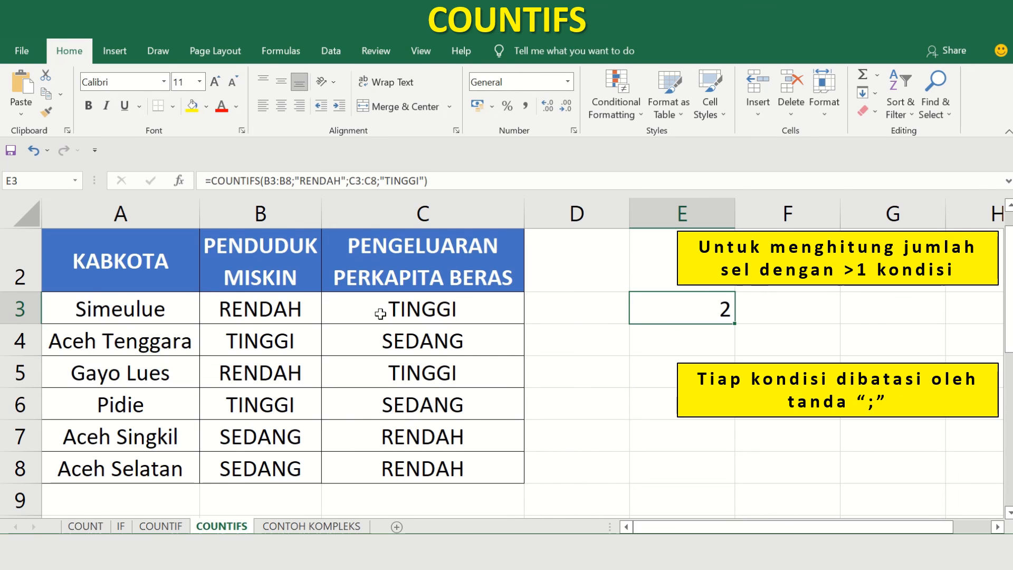